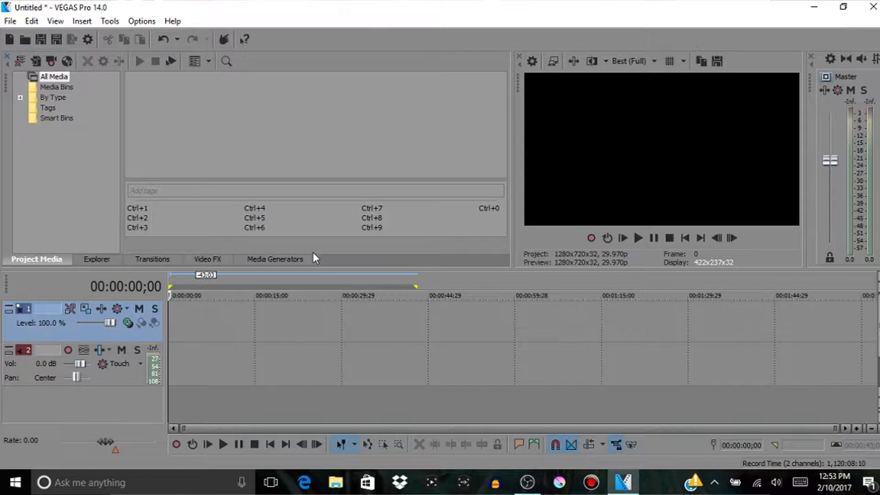
- Import the intro video from the clips folder into the project media
left_click(8, 23)
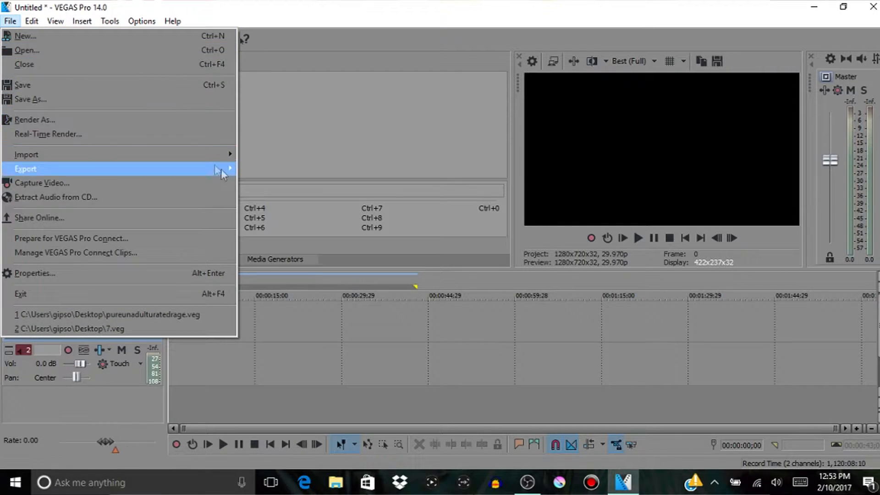
left_click(239, 154)
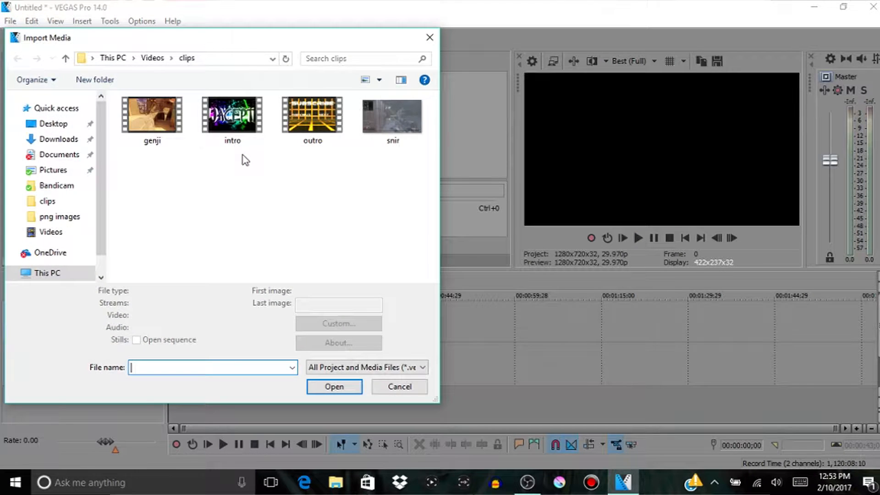
left_click(233, 120)
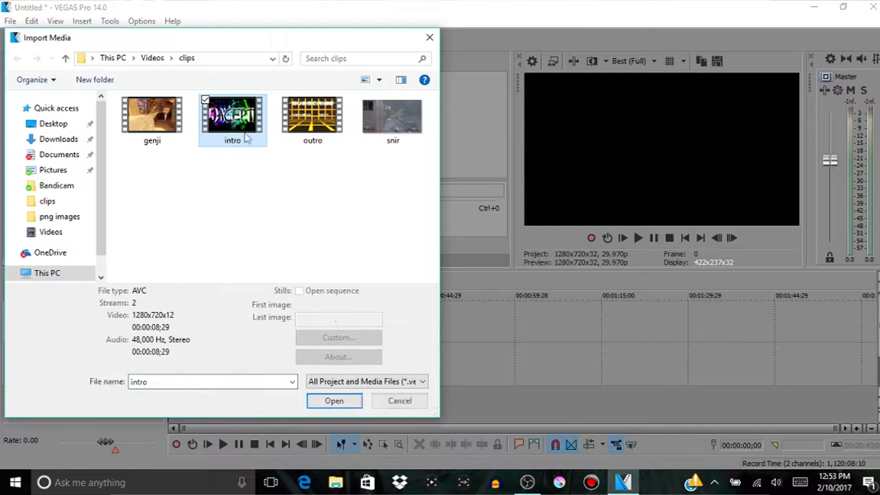
left_click(334, 401)
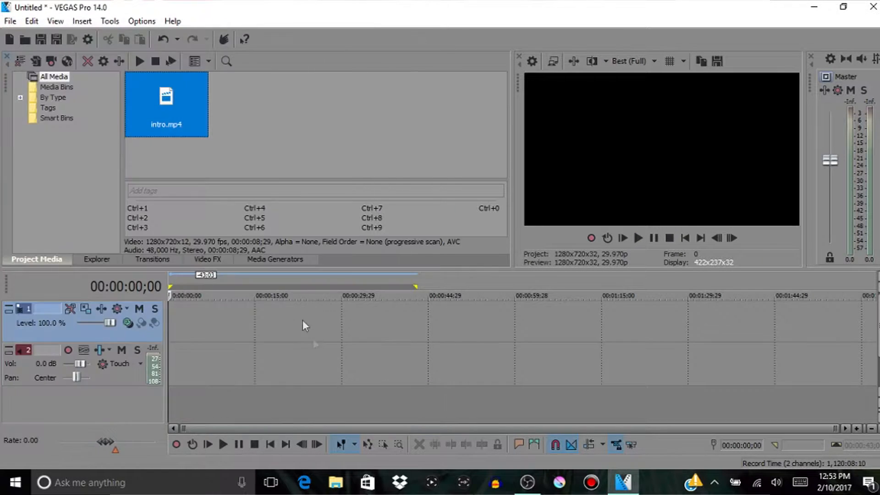
- Import the outro video from the clips folder into the project media
left_click(7, 22)
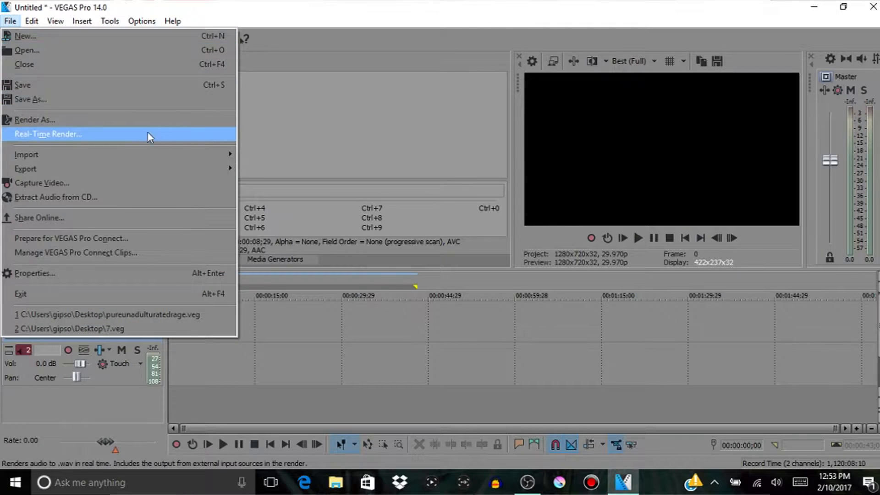
left_click(244, 155)
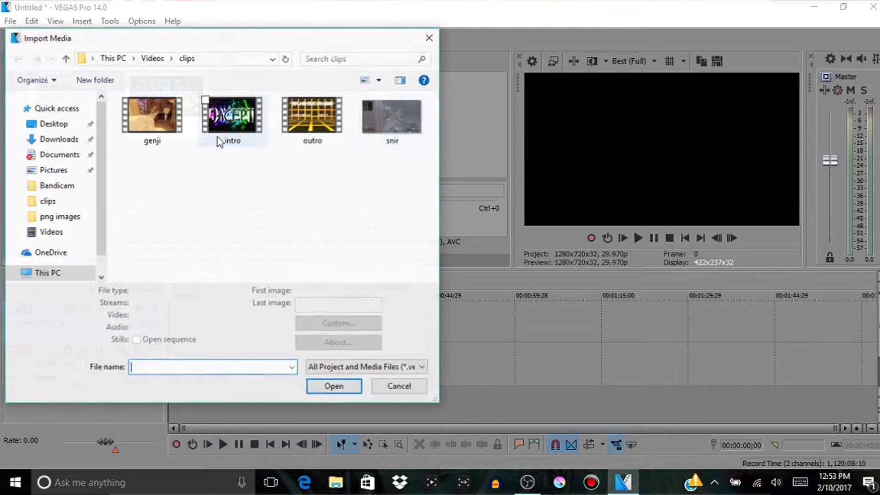
left_click(344, 118)
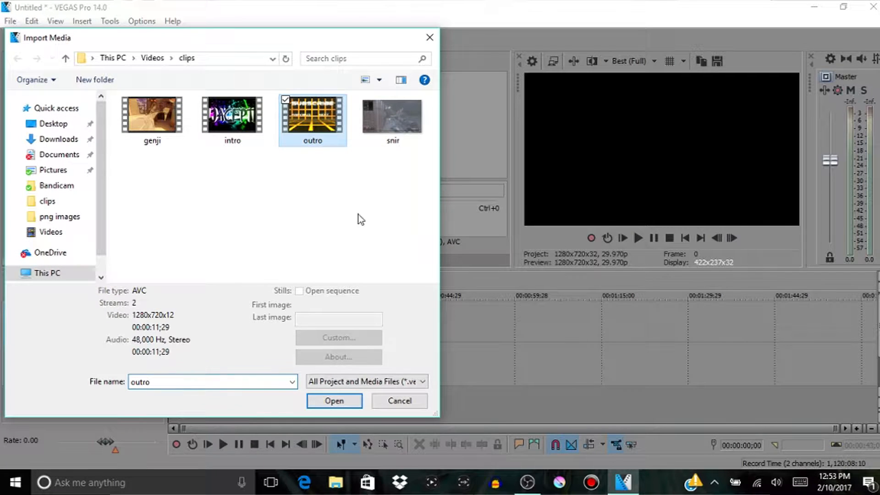
left_click(342, 401)
- Import the genji video from the clips folder into the project media
left_click(10, 21)
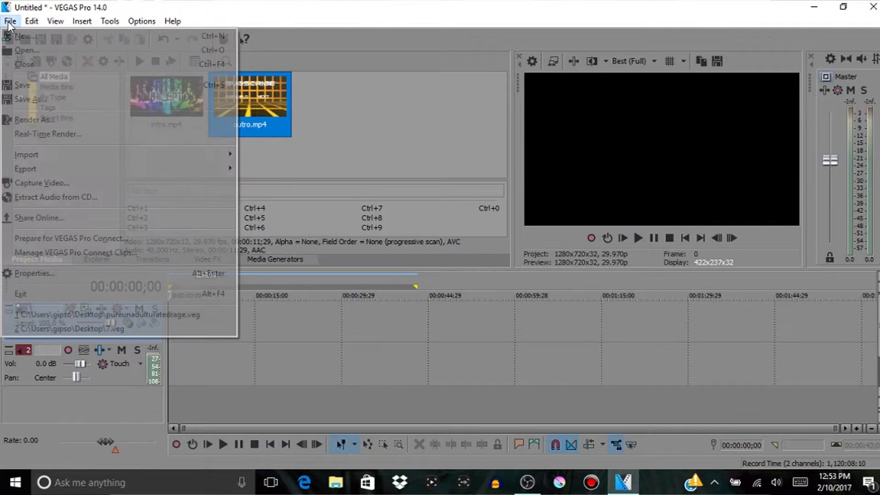
mouse_move(192, 154)
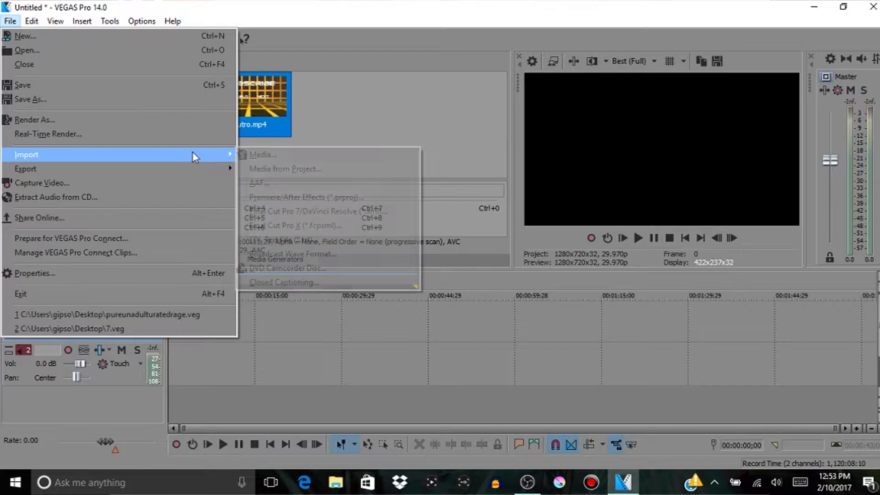
left_click(246, 156)
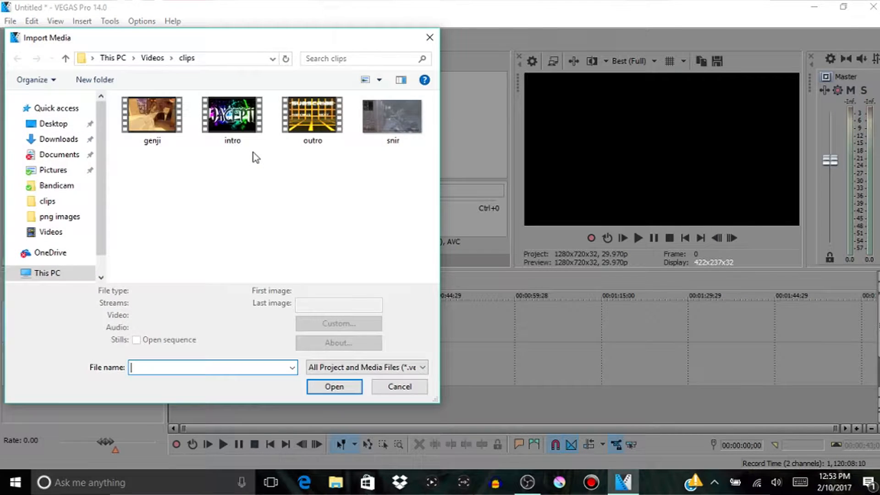
left_click(177, 133)
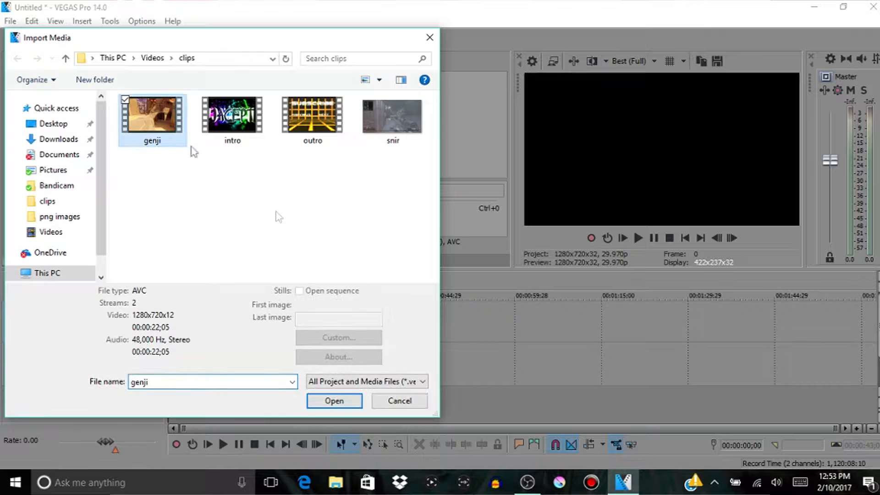
left_click(352, 399)
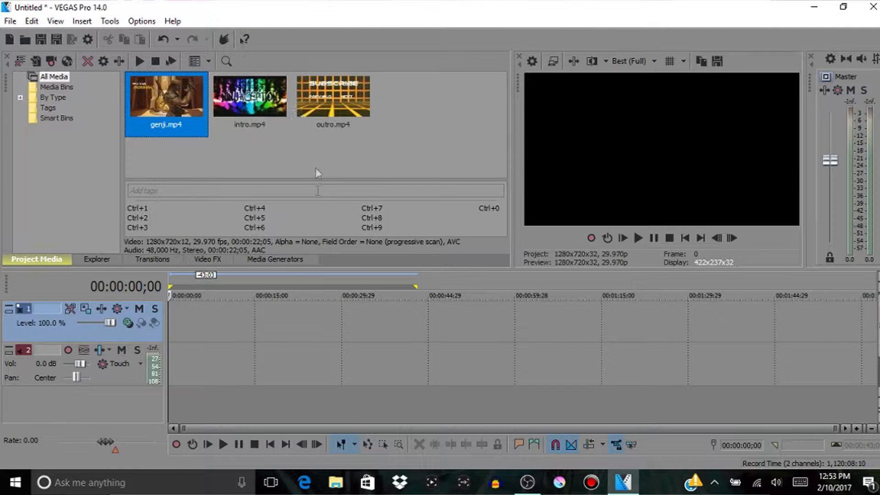
- Place intro.mp4, genji.mp4 and outro.mp4 end to end on the timeline, starting at 00:00:00;00
left_click_drag(267, 106, 180, 355)
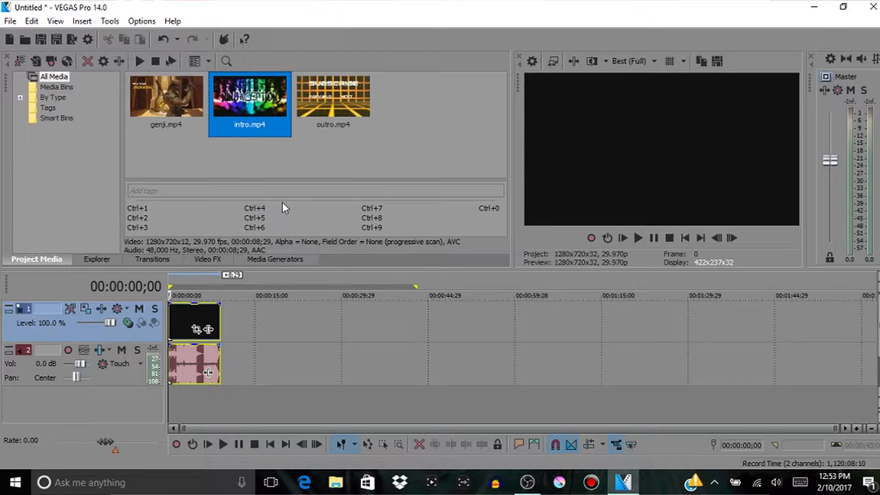
left_click_drag(198, 117, 228, 337)
left_click_drag(319, 93, 409, 324)
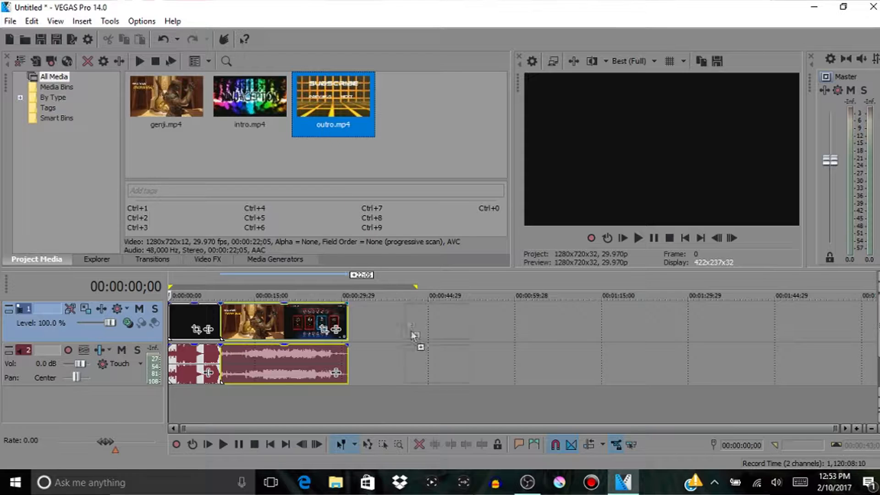
left_click_drag(353, 353, 353, 354)
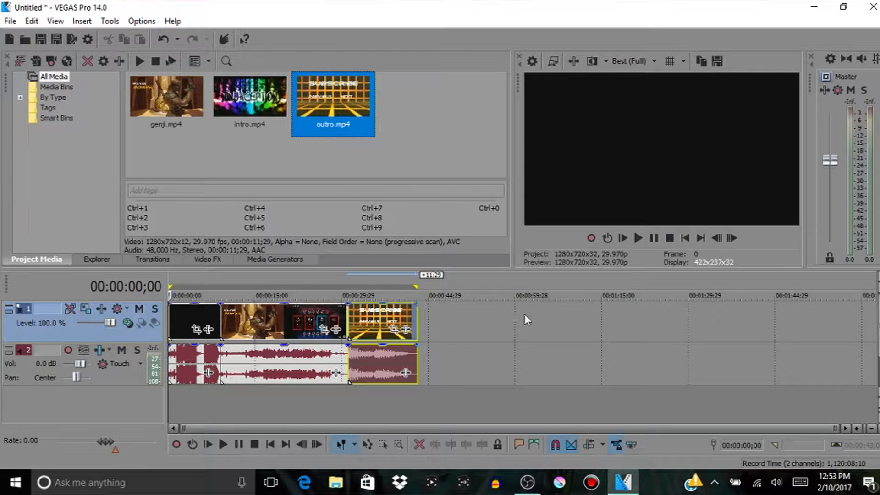
- Play the start of the timeline and set the playhead at 00:00:10;18, early in the genji clip
left_click(257, 290)
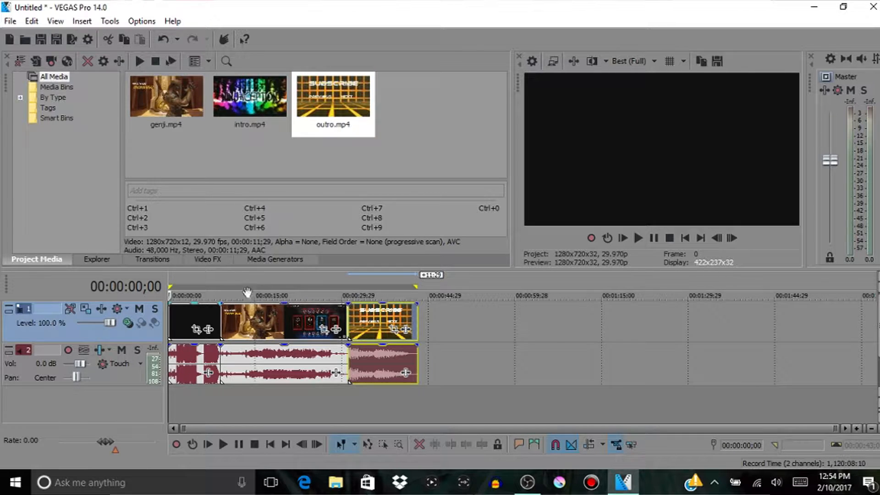
left_click(353, 166)
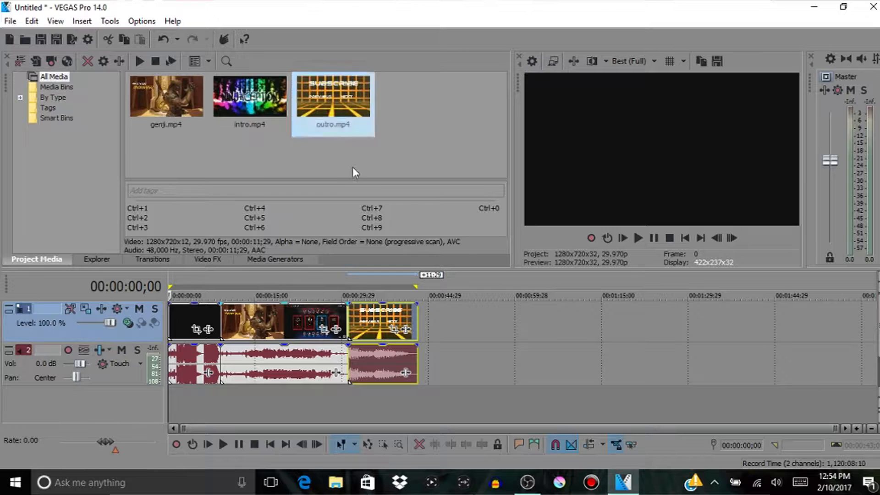
key("space")
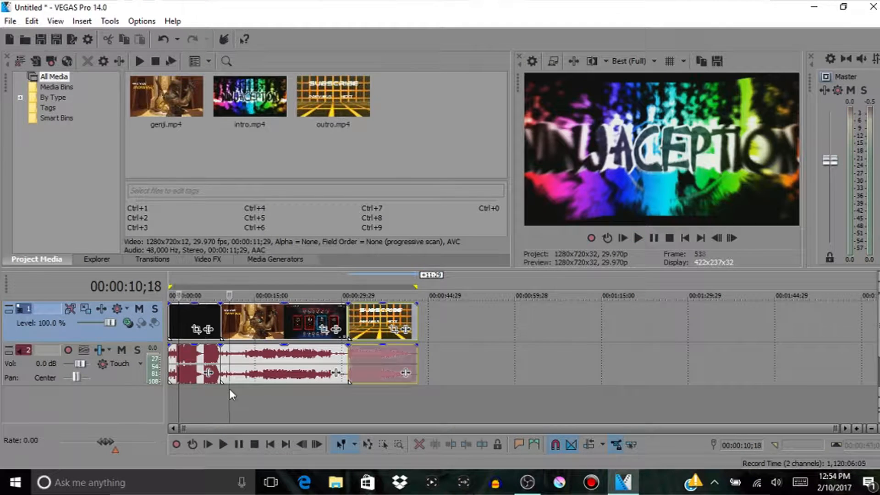
left_click(229, 389)
- Import the 1gid GIF from the png images folder into the project media
left_click(10, 21)
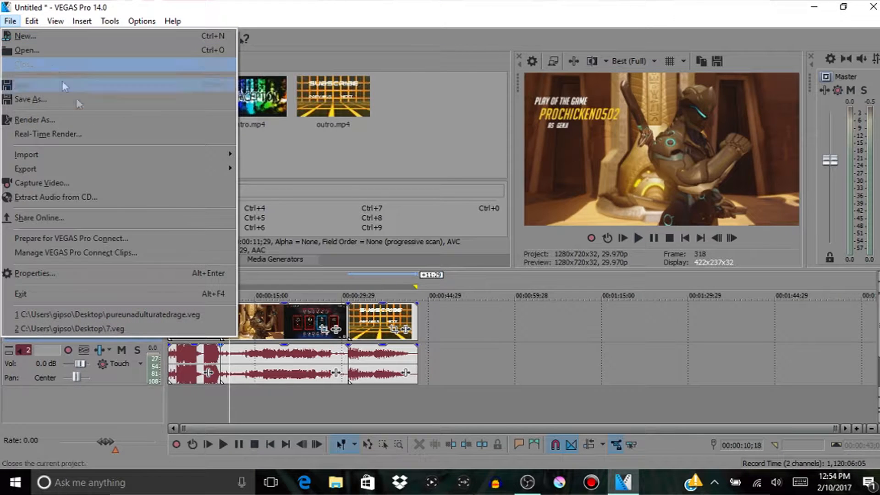
mouse_move(161, 156)
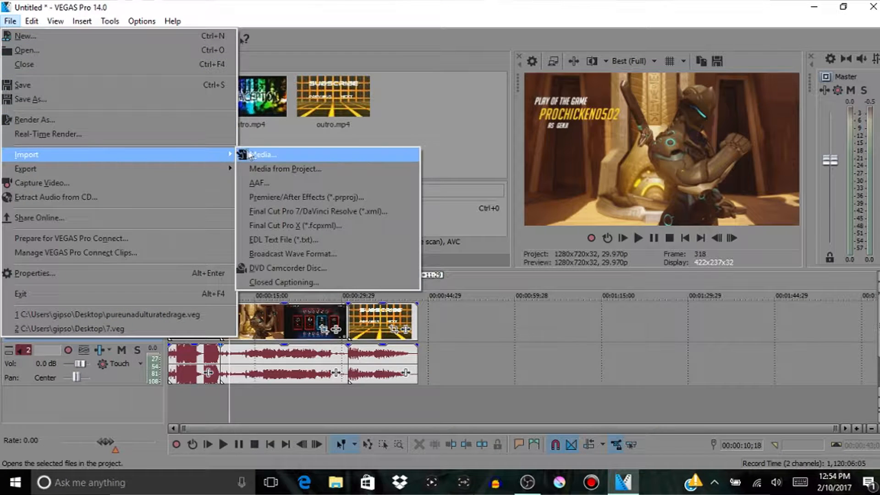
left_click(248, 154)
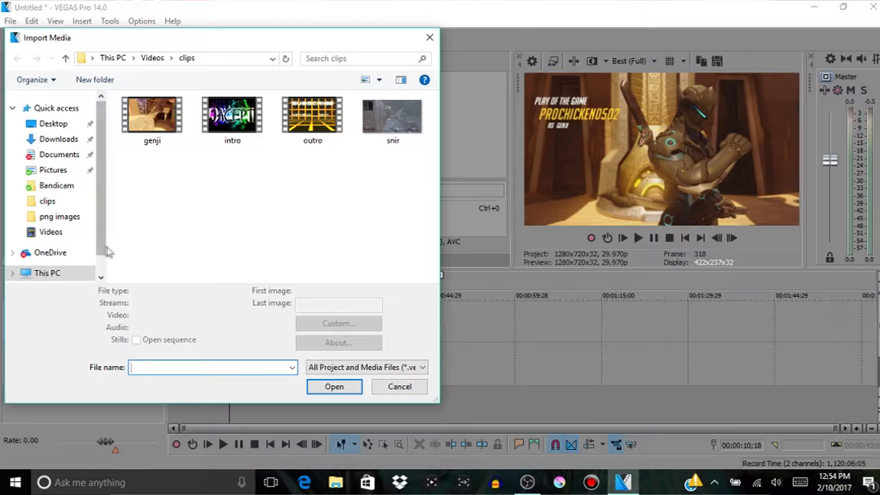
left_click(71, 217)
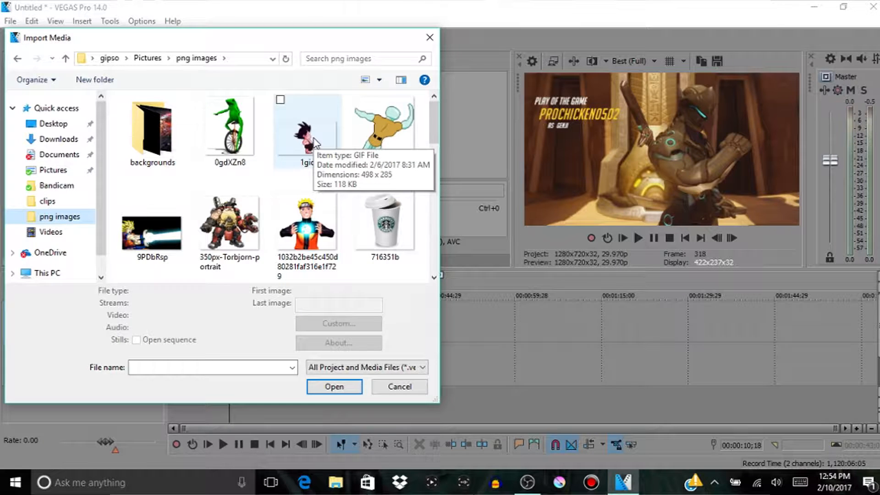
left_click(314, 138)
left_click(319, 393)
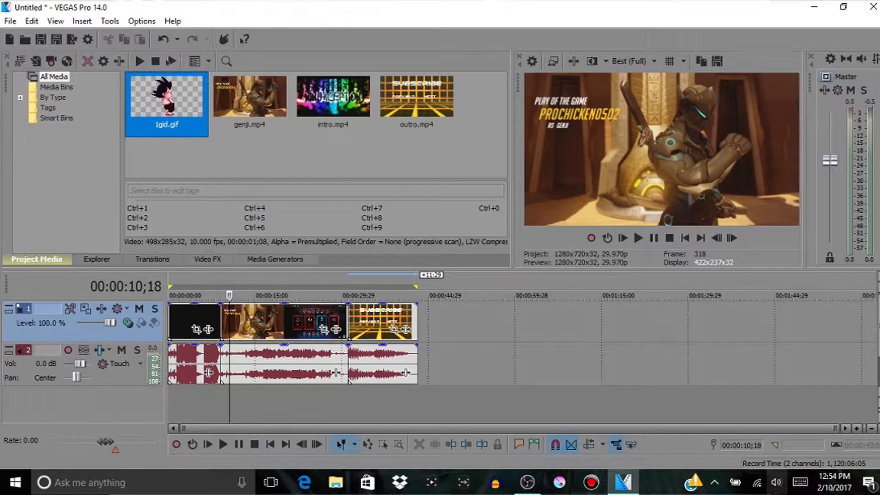
- Place 1gid.gif on a new track at the playhead and move that track above the main video track
left_click(776, 482)
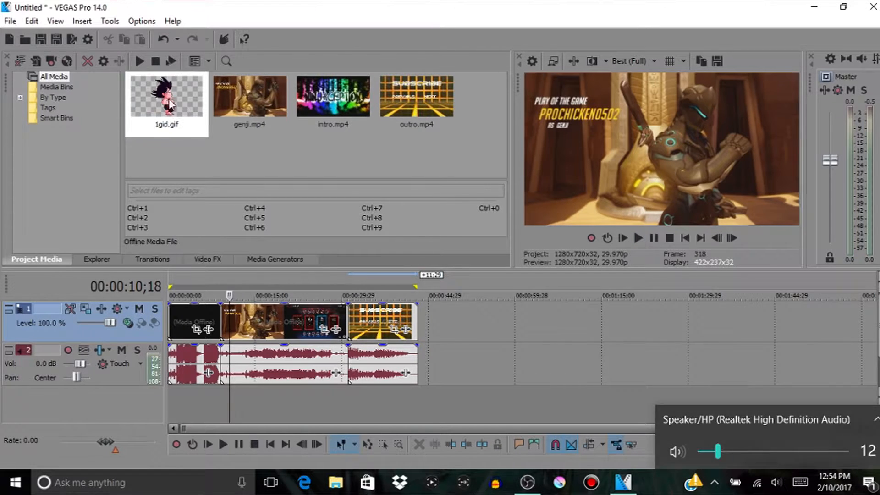
left_click(166, 115)
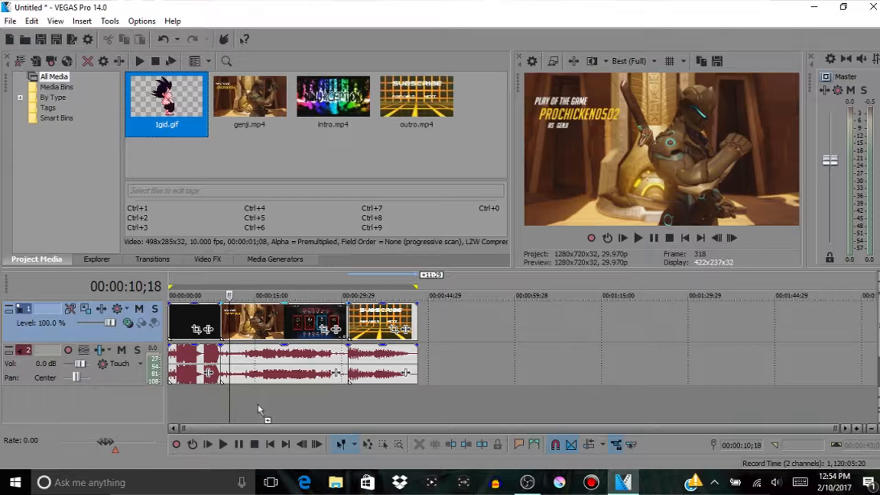
left_click_drag(238, 414, 243, 341)
left_click_drag(242, 339, 236, 396)
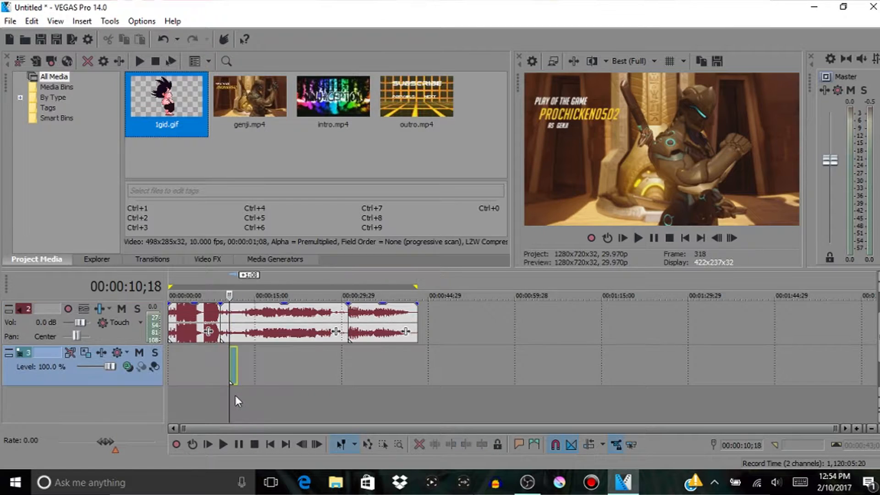
left_click_drag(94, 376, 108, 290)
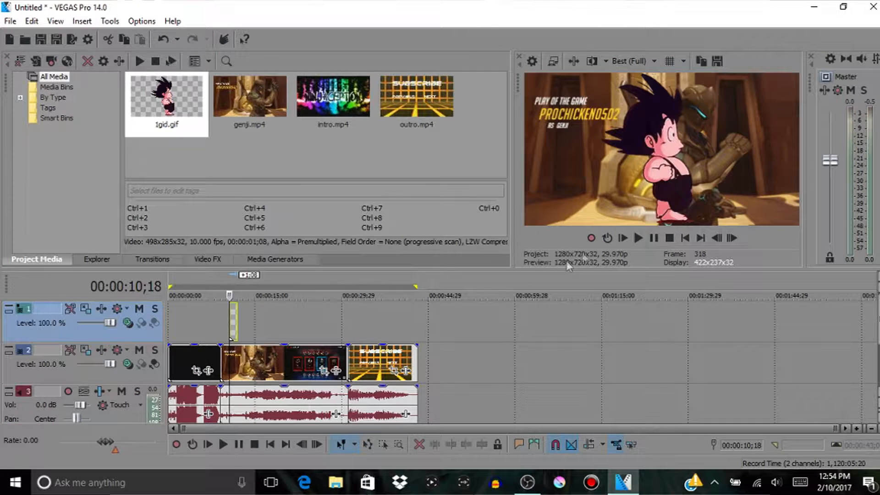
- Play the timeline from the GIF onward to check the overlay on the genji clip
left_click(640, 238)
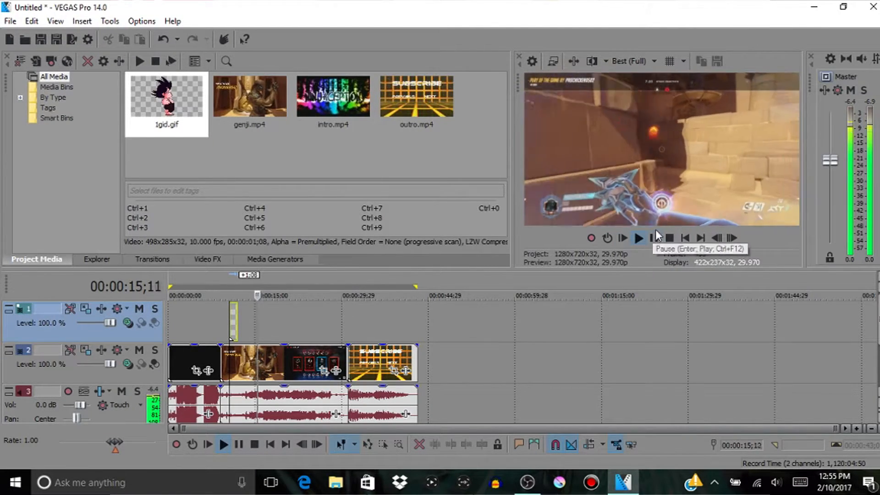
left_click(655, 237)
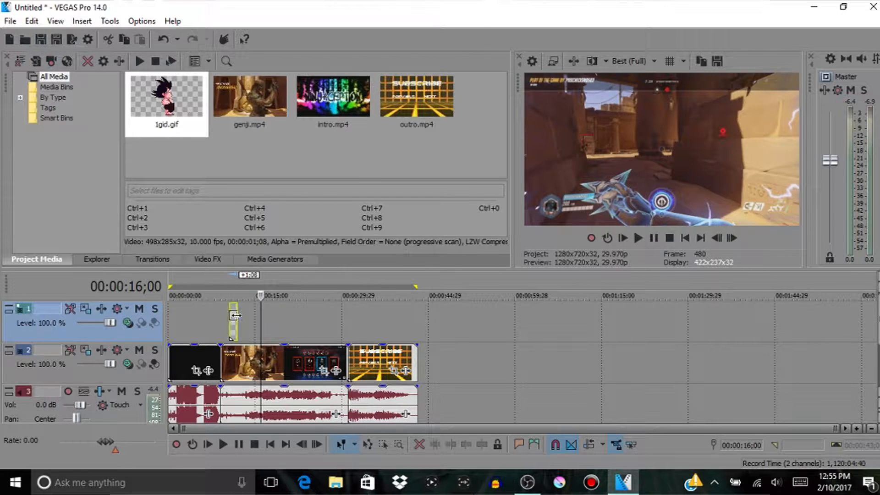
mouse_move(235, 322)
left_mouse_down()
mouse_move(223, 325)
mouse_move(266, 319)
mouse_move(237, 326)
left_mouse_up()
key("space")
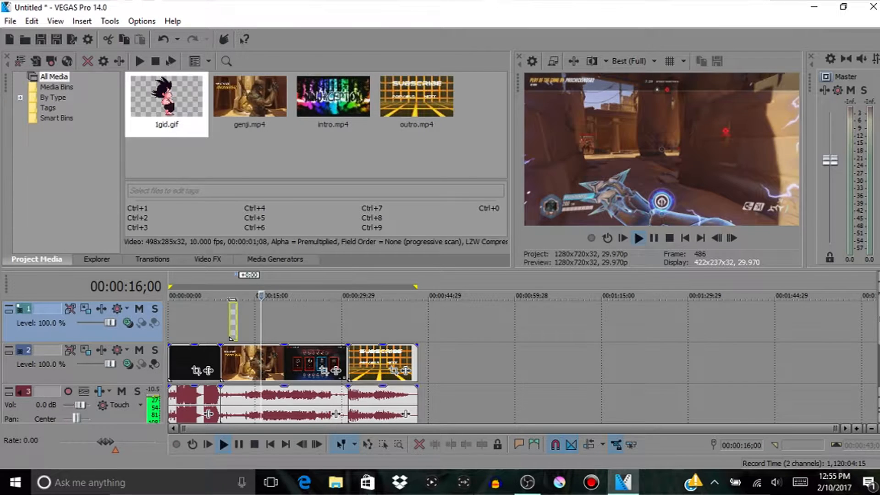
key("space")
- Return the playhead to just before the GIF and replay that section
left_click_drag(261, 296, 226, 296)
left_click(654, 238)
key("space")
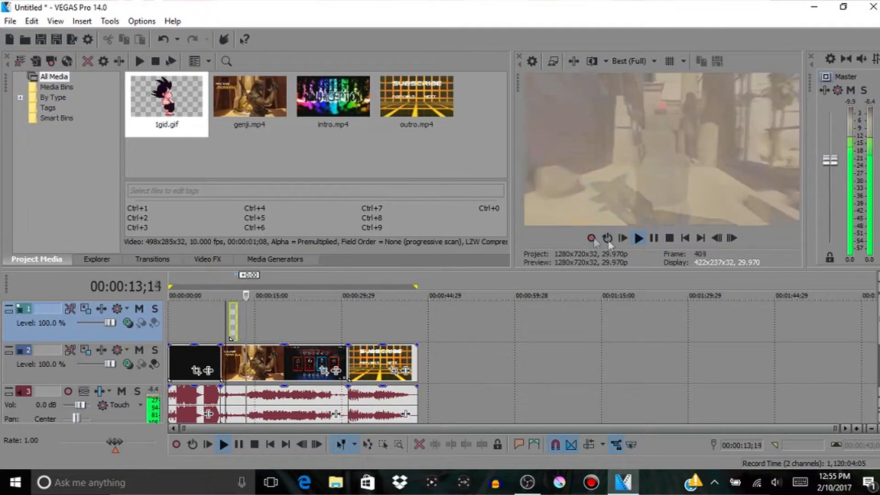
left_click(654, 237)
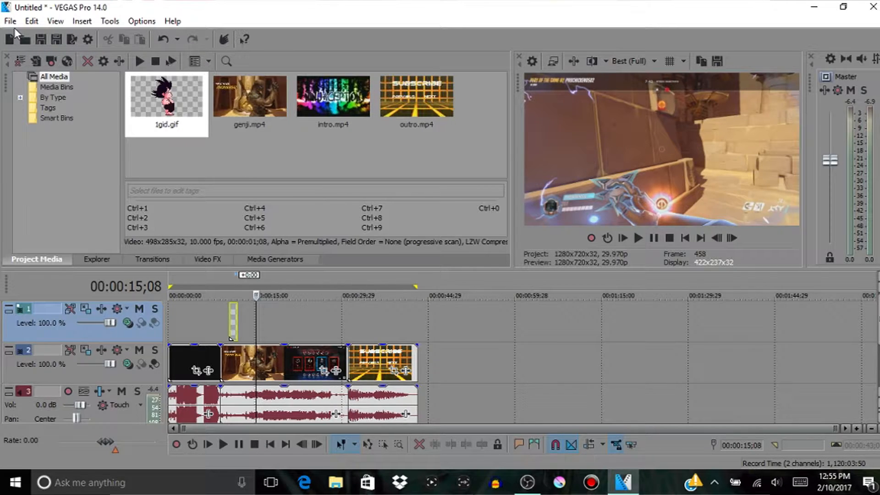
- Browse the Videos folder for further media to import, leaving without adding a file
left_click(10, 39)
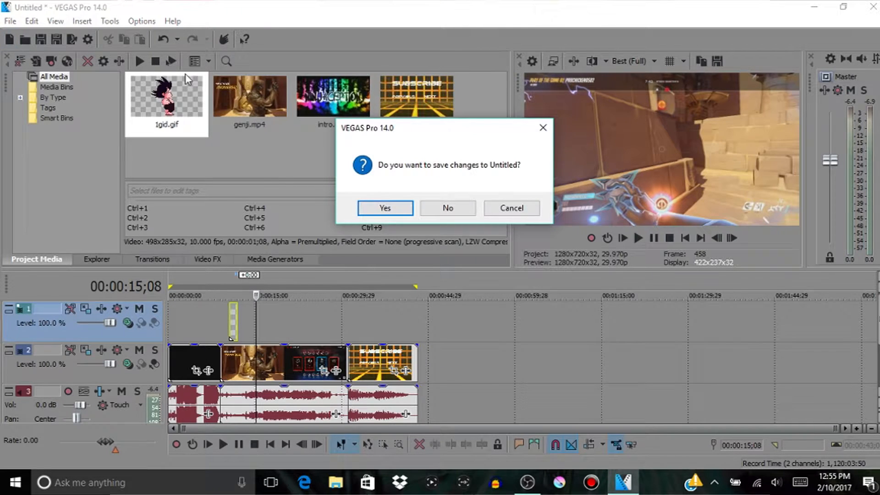
left_click(543, 128)
left_click(10, 21)
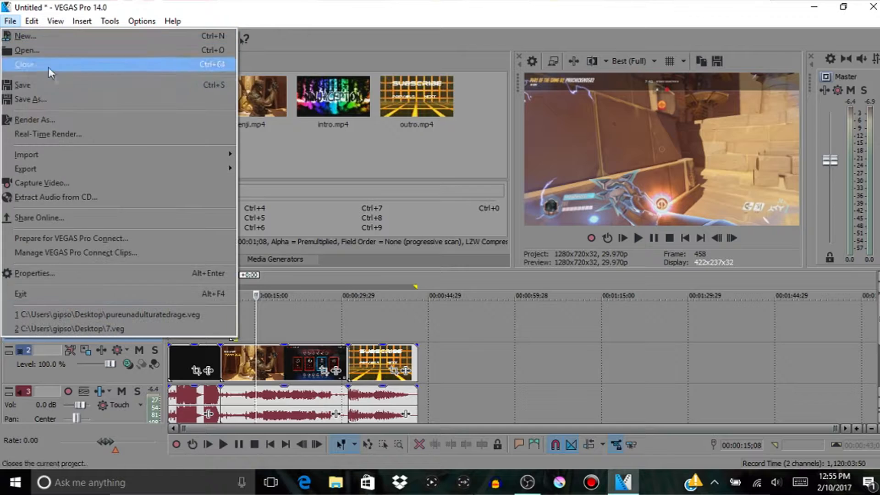
mouse_move(192, 155)
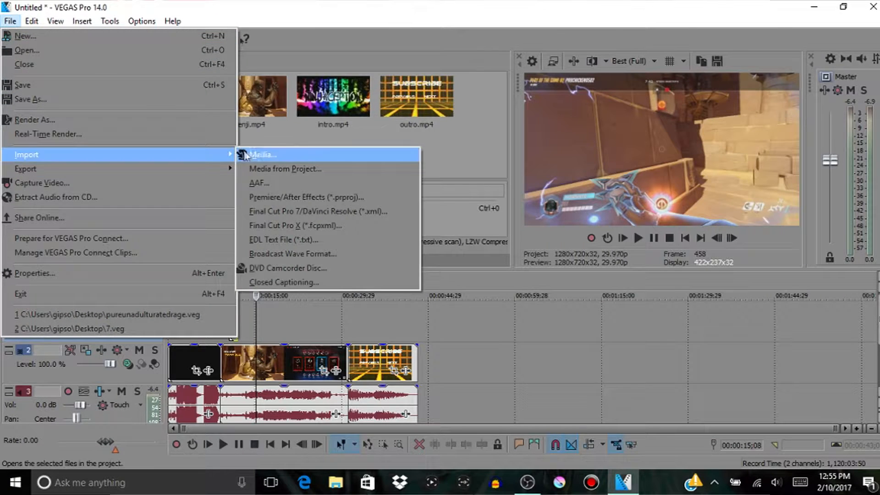
left_click(246, 153)
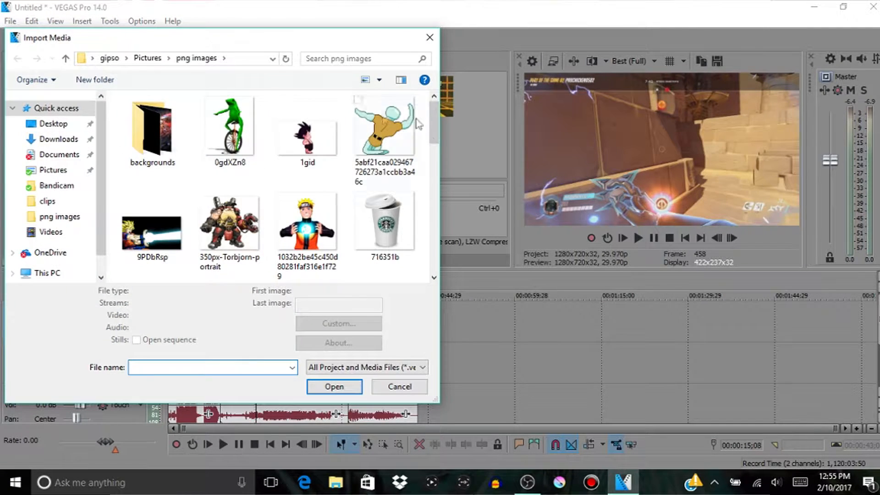
left_click(69, 231)
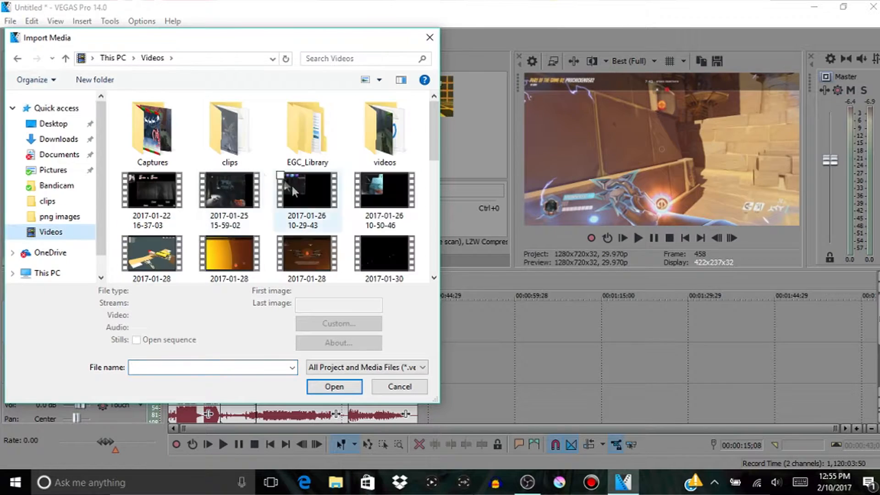
scroll(347, 193, "down", 5)
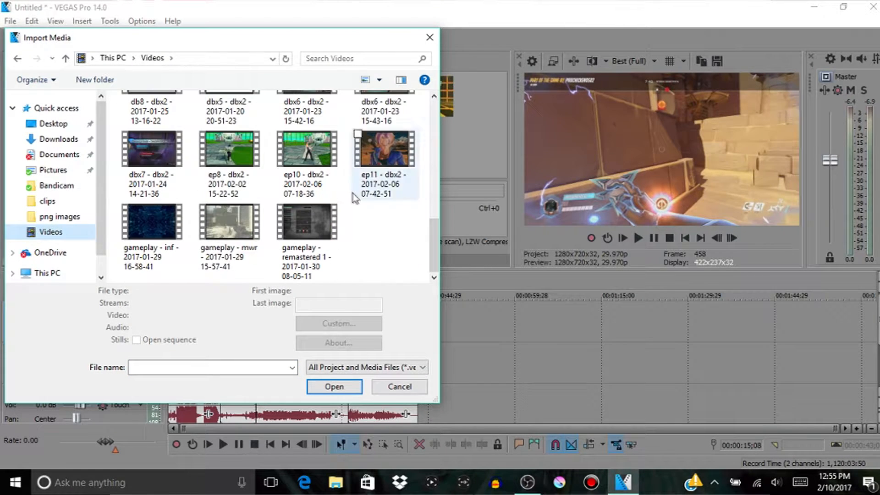
scroll(352, 193, "up", 5)
scroll(177, 187, "down", 2)
scroll(177, 186, "up", 2)
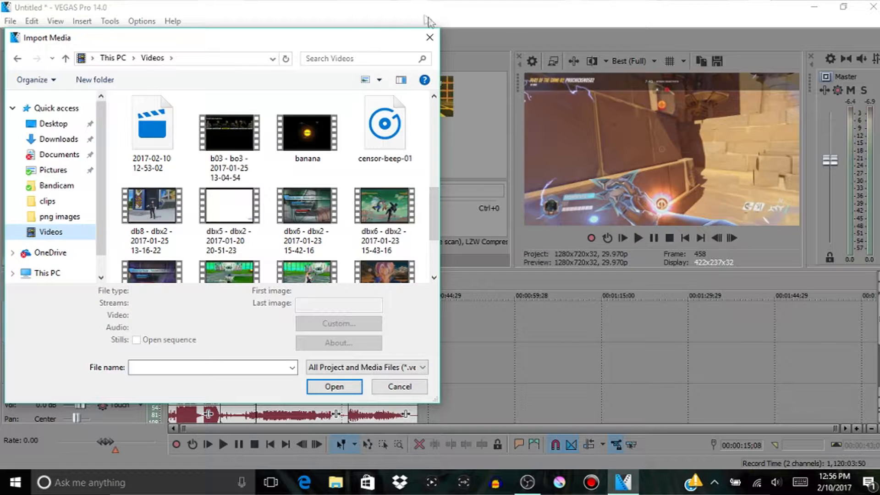
left_click(429, 37)
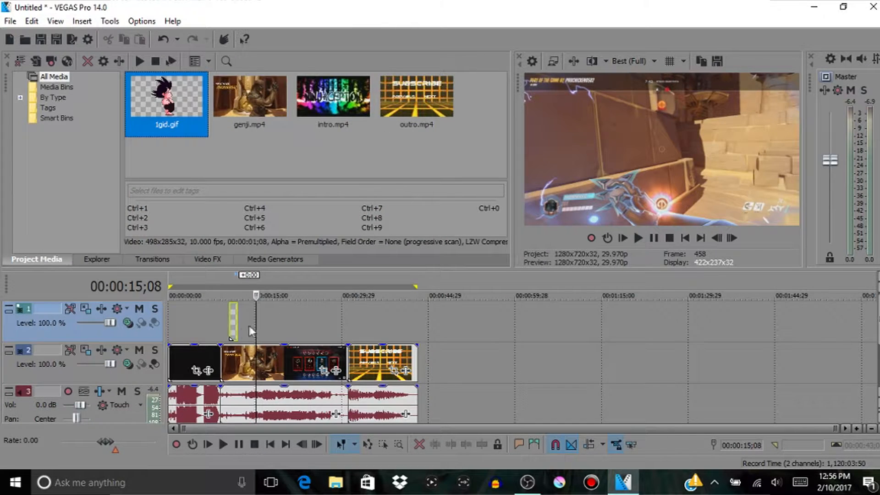
- Use track motion on the GIF's track to shrink the character and place it at the lower left of the frame
left_click(232, 323)
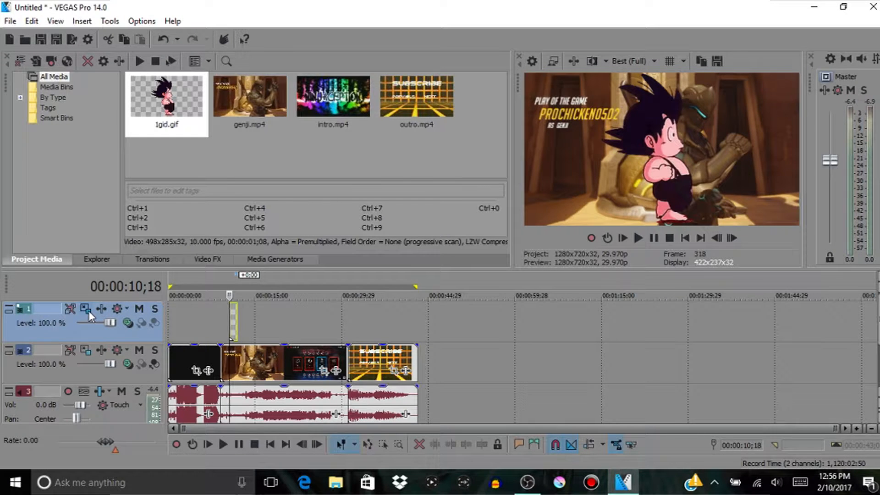
left_click(89, 311)
left_click_drag(572, 98, 458, 173)
mouse_move(454, 287)
left_mouse_down()
mouse_move(469, 267)
mouse_move(452, 287)
left_mouse_up()
left_click_drag(465, 247, 410, 277)
left_click_drag(525, 168, 511, 276)
left_click(589, 274)
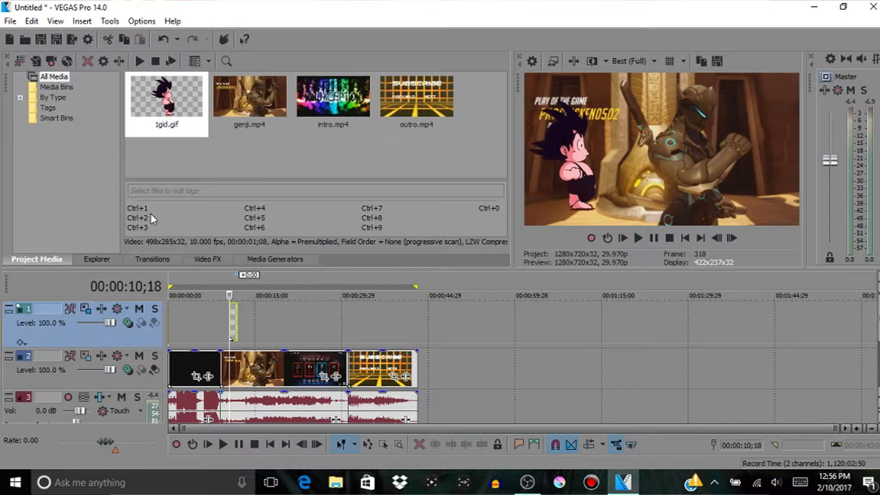
- Apply the Darker, More Contrast preset of the Brightness and Contrast effect to the whole video output
left_click(207, 259)
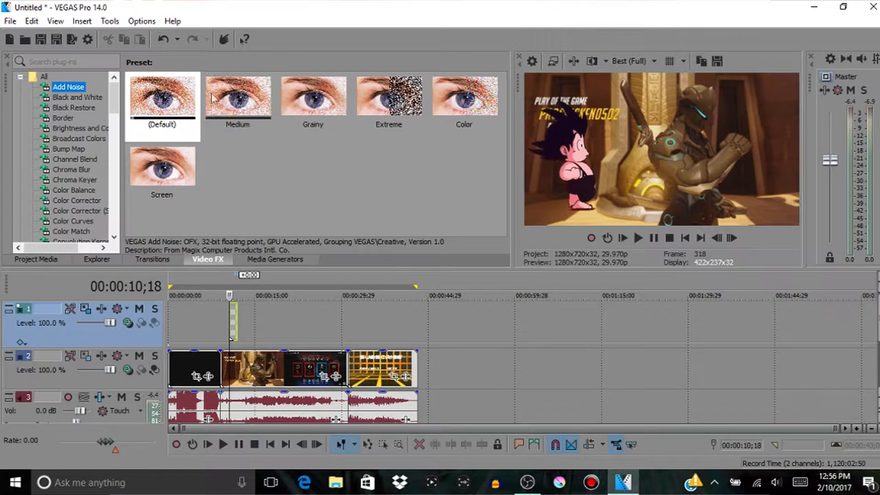
left_click(107, 129)
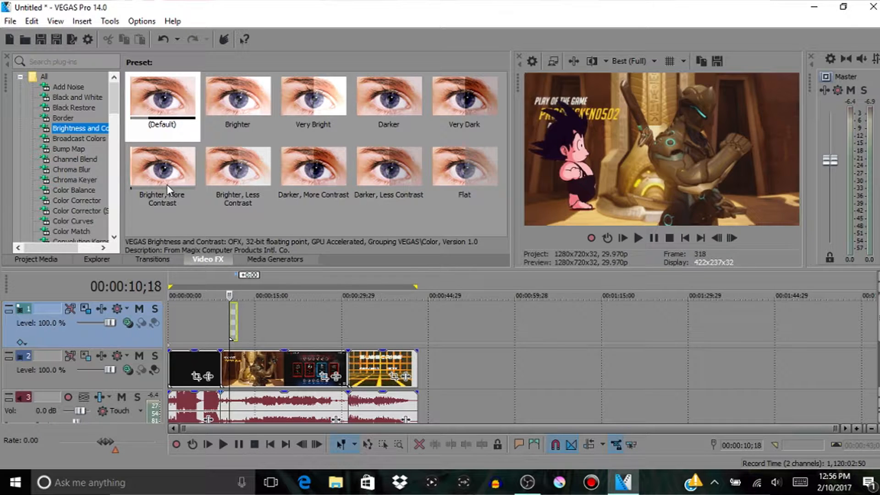
left_click(324, 167)
left_click_drag(314, 169, 676, 152)
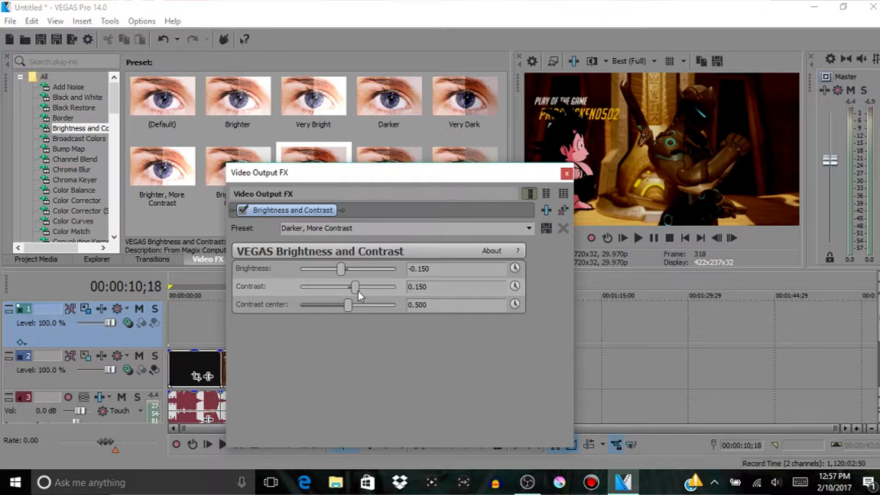
- Set the output effect's brightness to 0.034 and contrast to 0.224, and play the gameplay to check the look
left_click_drag(343, 271, 348, 268)
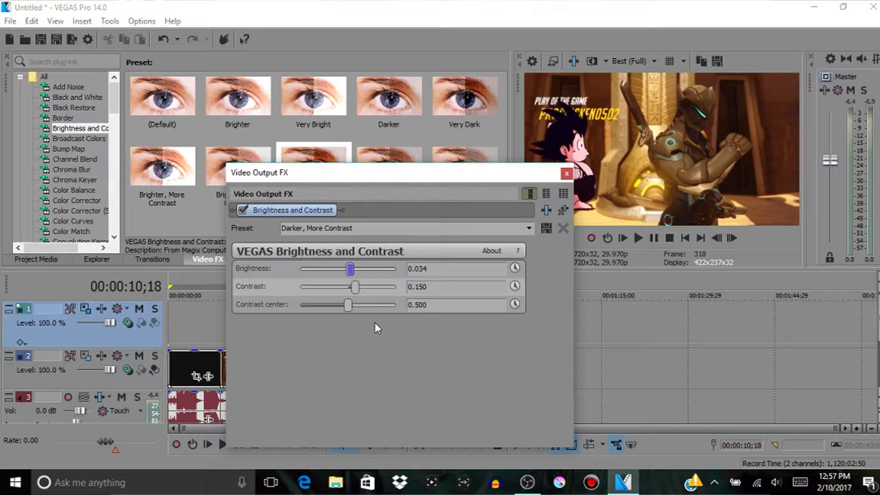
mouse_move(359, 287)
left_mouse_down()
mouse_move(410, 292)
mouse_move(330, 289)
mouse_move(242, 306)
mouse_move(369, 291)
mouse_move(361, 295)
left_mouse_up()
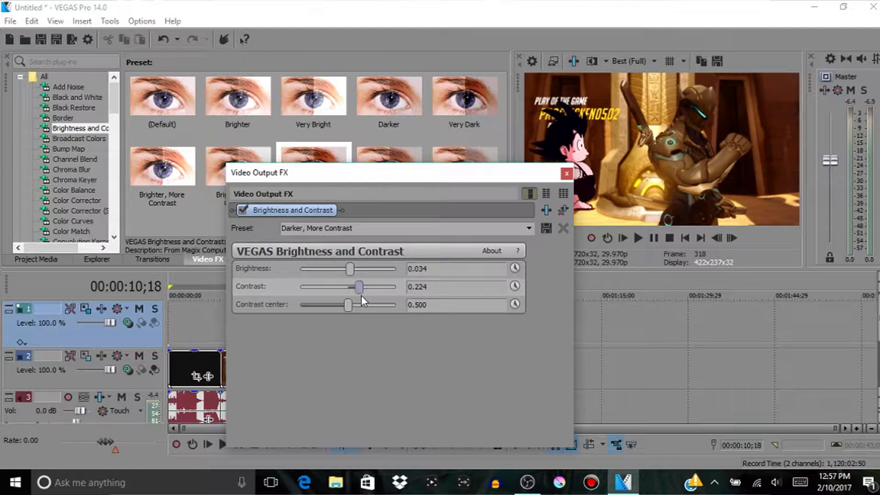
left_click(566, 173)
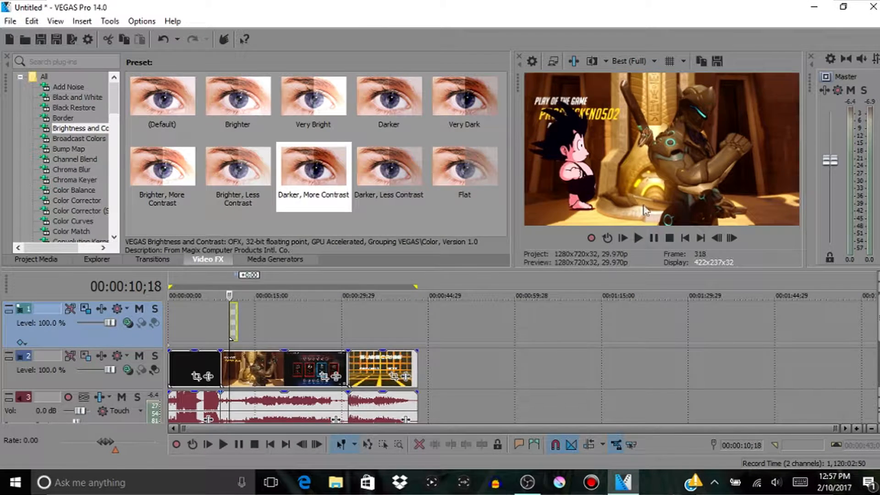
left_click(638, 238)
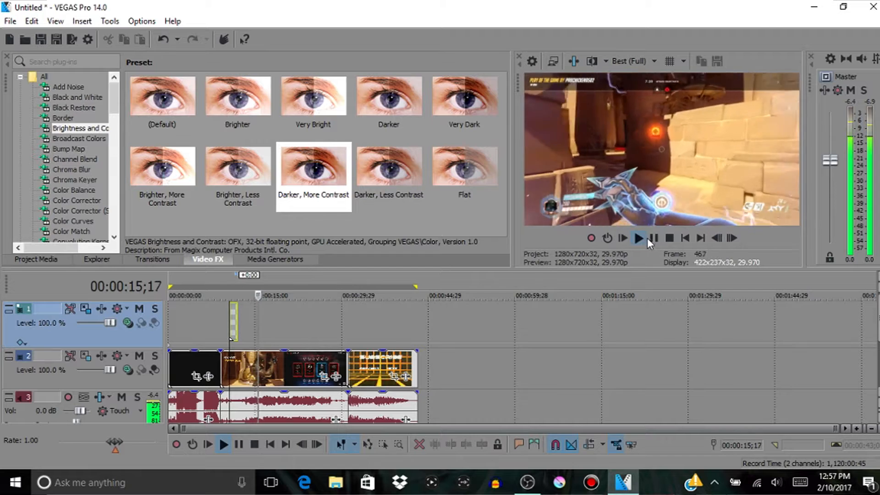
left_click(653, 239)
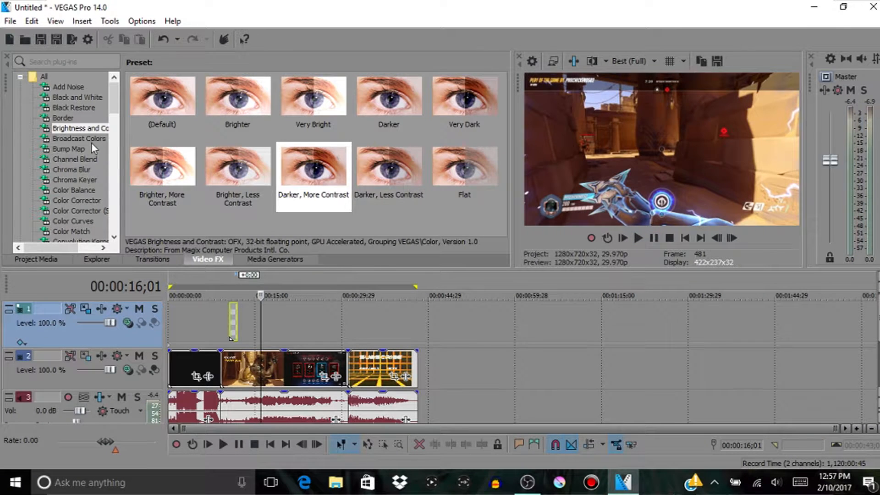
- Add the Color Balance effect to the video output with the Blue Highlight preset
left_click(77, 98)
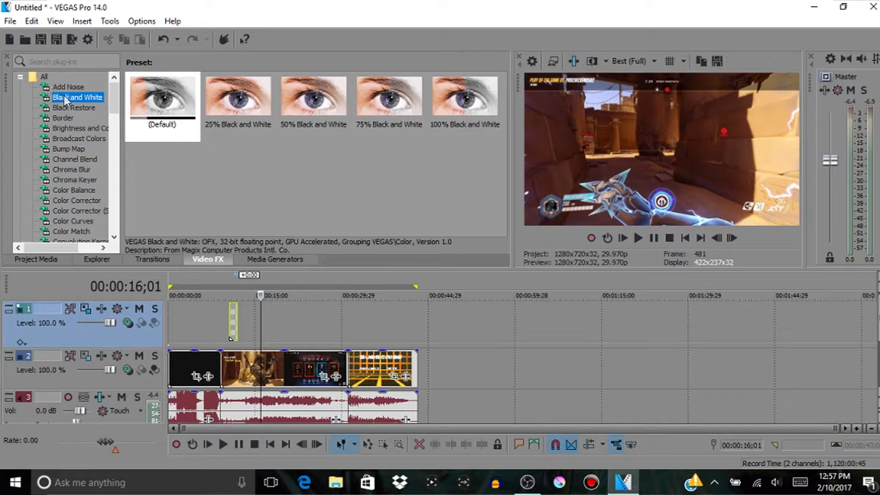
left_click(85, 138)
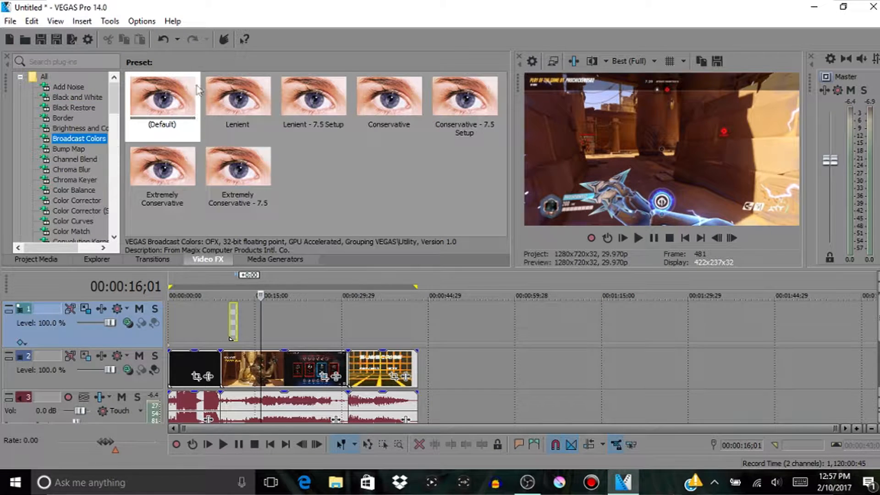
left_click(85, 192)
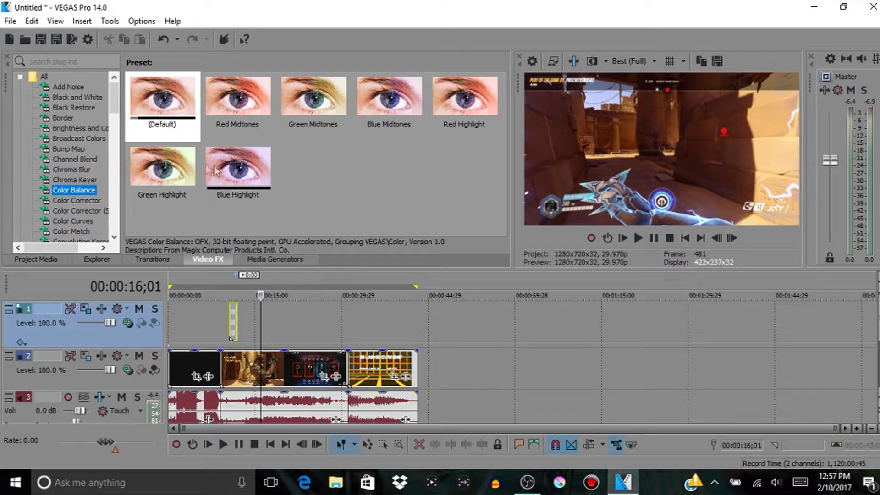
left_click_drag(219, 200, 647, 142)
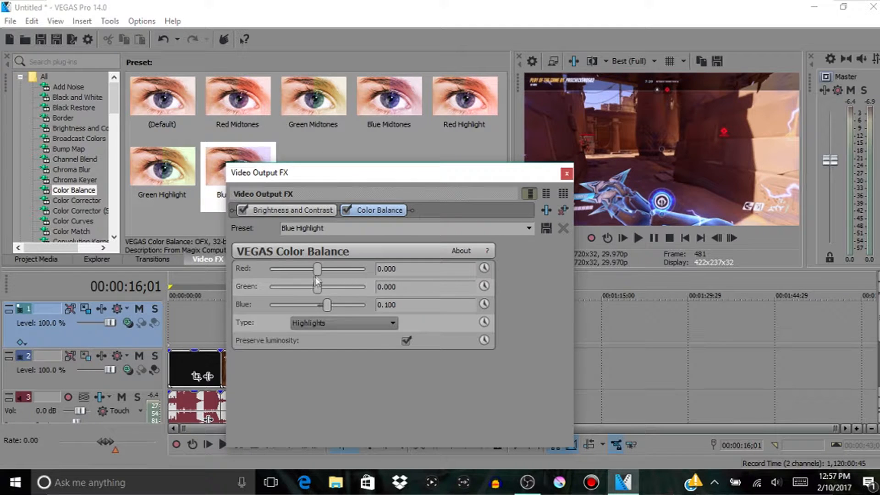
- Set the Color Balance blue to 0.276 and green to 0.167, and play the gameplay to check the colors
left_click_drag(325, 304, 336, 286)
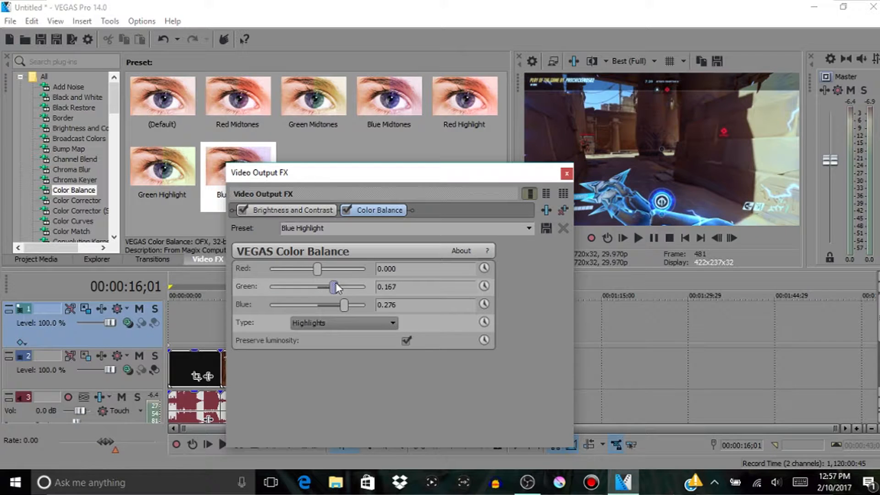
left_click(567, 173)
left_click(638, 238)
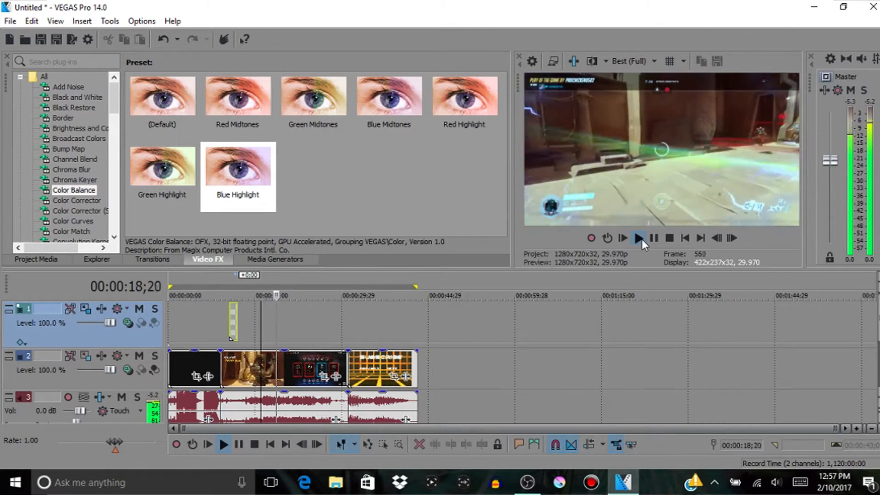
left_click(653, 237)
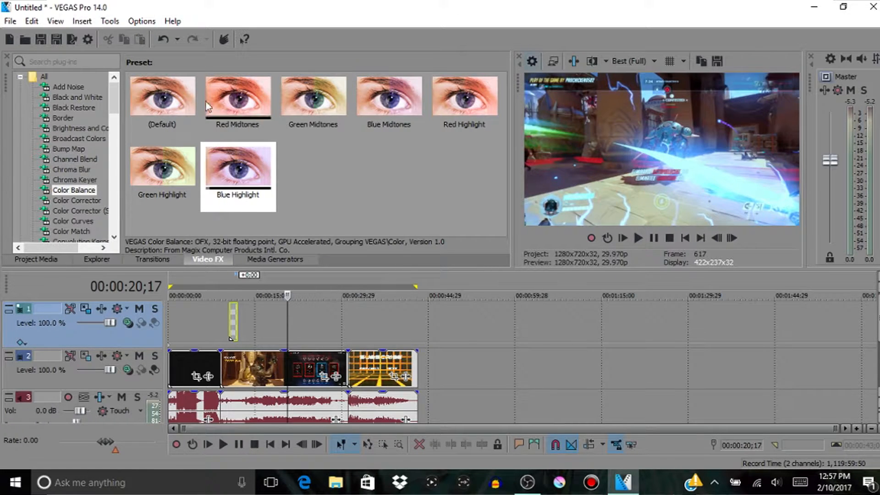
- Look through the remaining video effects, including the Film Effects and Cookie Cutter presets
scroll(80, 195, "down", 1)
scroll(86, 189, "down", 2)
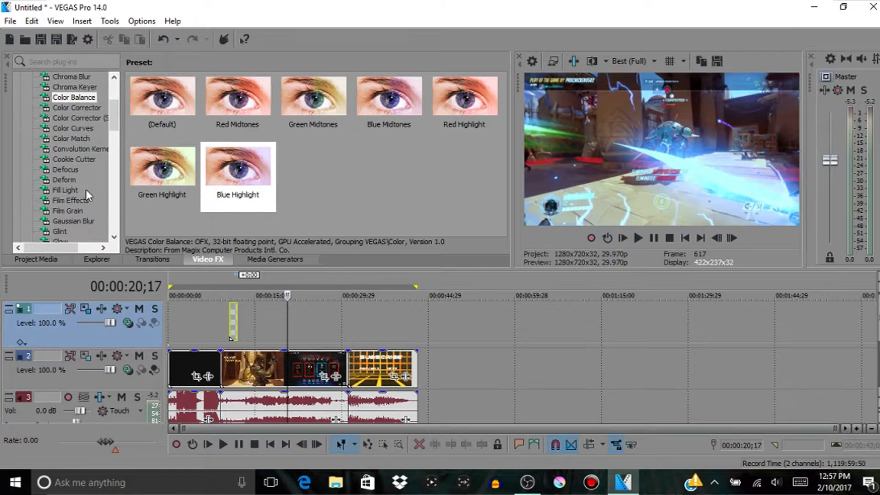
scroll(80, 207, "down", 1)
left_click(80, 169)
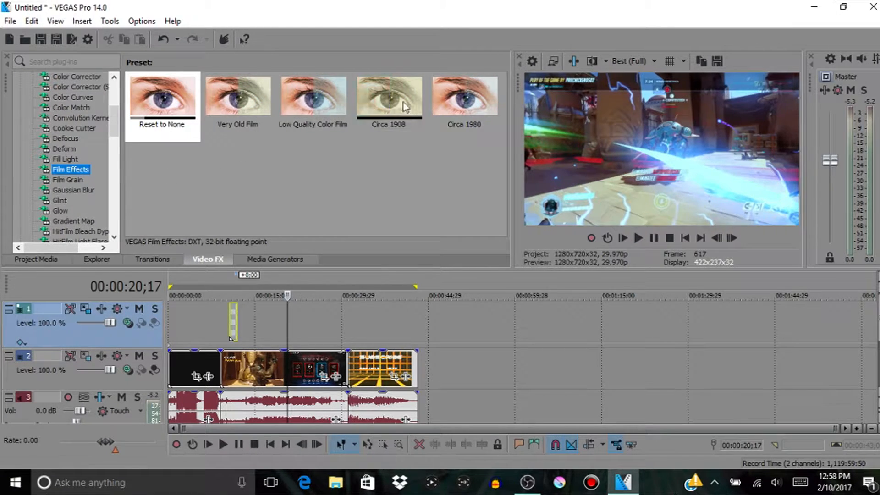
left_click(75, 128)
scroll(312, 168, "down", 2)
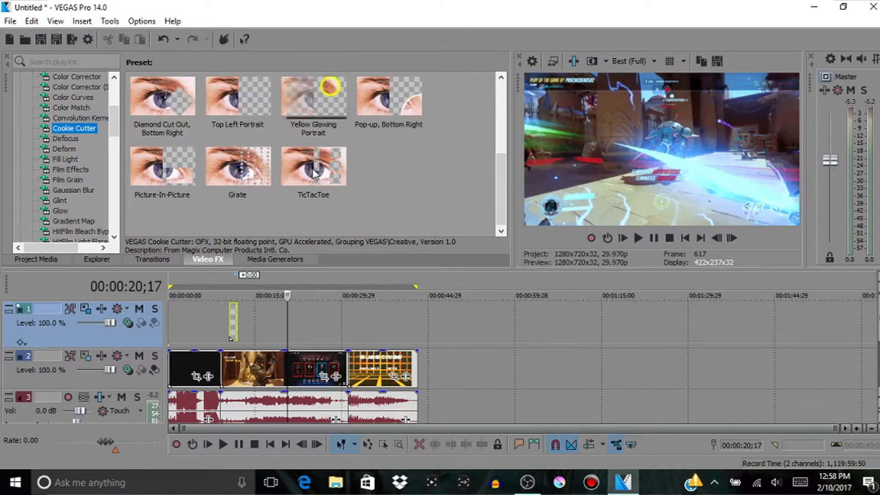
scroll(92, 194, "down", 2)
scroll(90, 195, "down", 8)
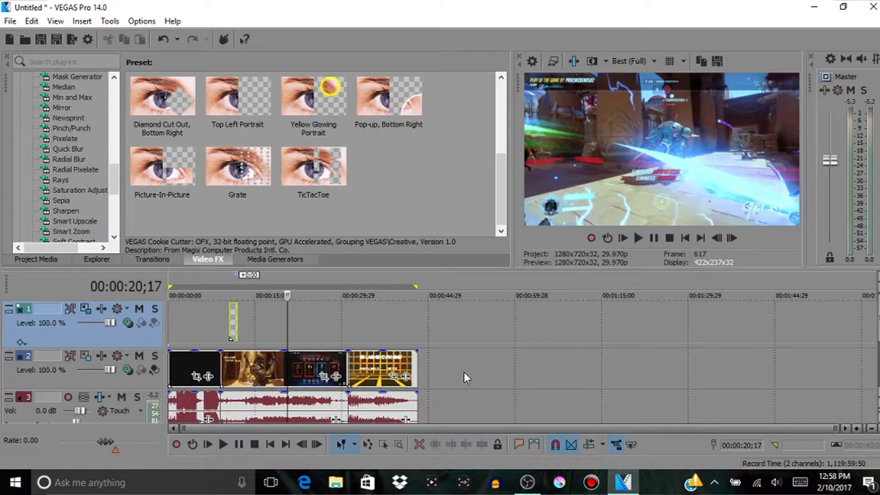
- Trim about 5;16 off the end of the outro clip and about 16;18 off the end of the genji clip
left_click_drag(464, 372, 433, 372)
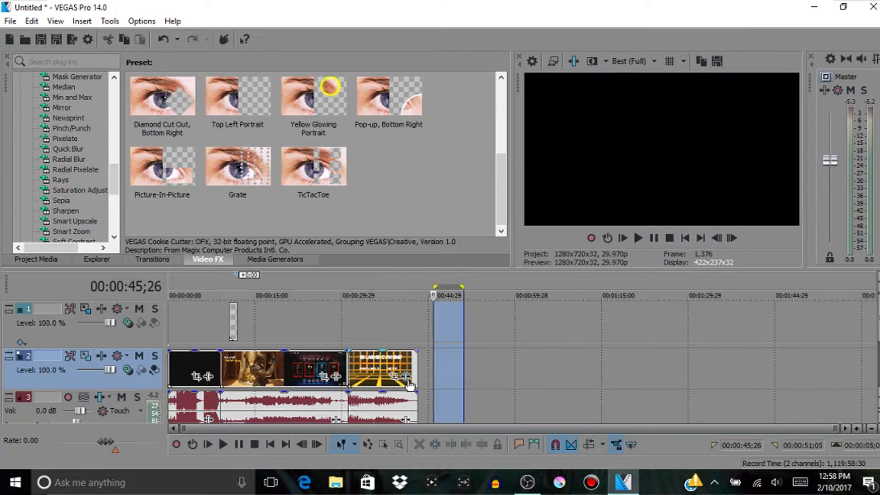
left_click(436, 289)
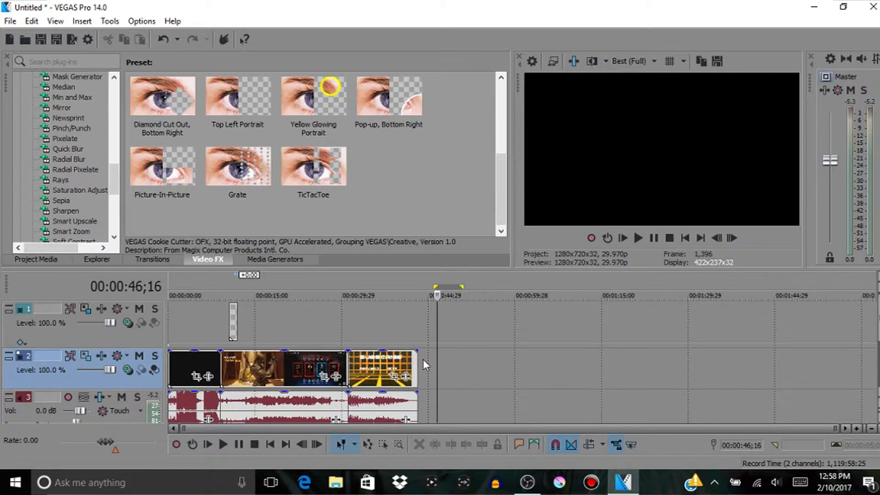
left_click_drag(417, 364, 383, 373)
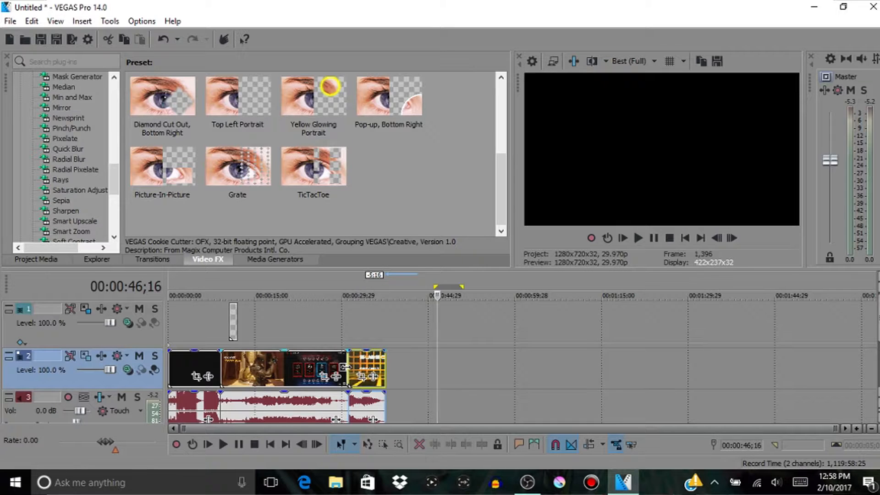
left_click_drag(345, 366, 227, 376)
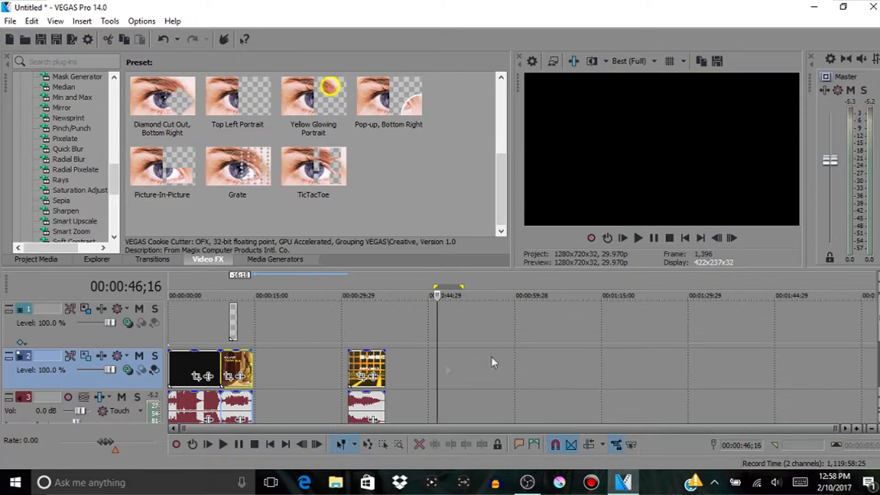
- Trim about 0;29 off the end of the GIF event on the overlay track
left_click(225, 284)
left_click(236, 313)
left_click(237, 315)
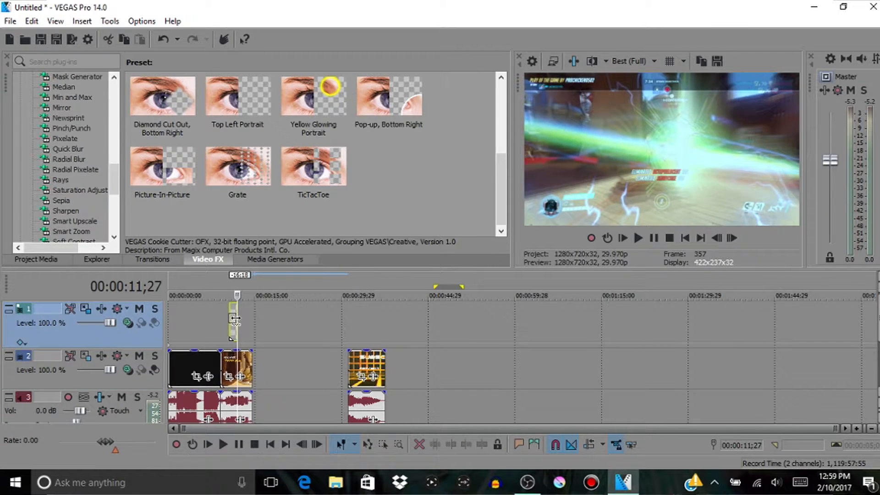
left_click_drag(230, 316, 221, 312)
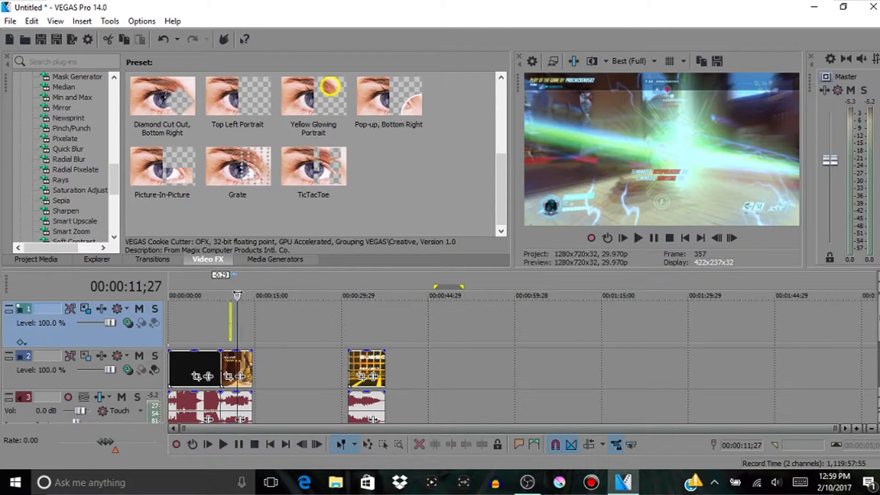
- Play the timeline from the start of the gameplay clip to check the trimmed section
left_click(222, 285)
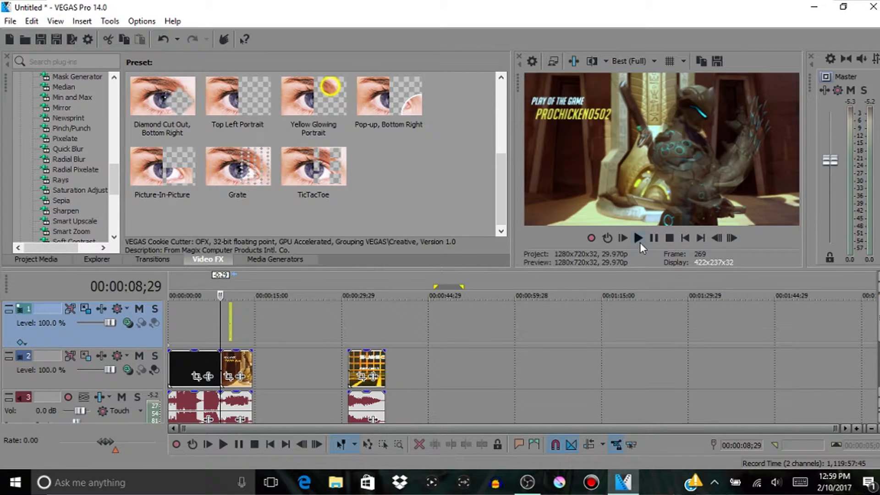
left_click(639, 241)
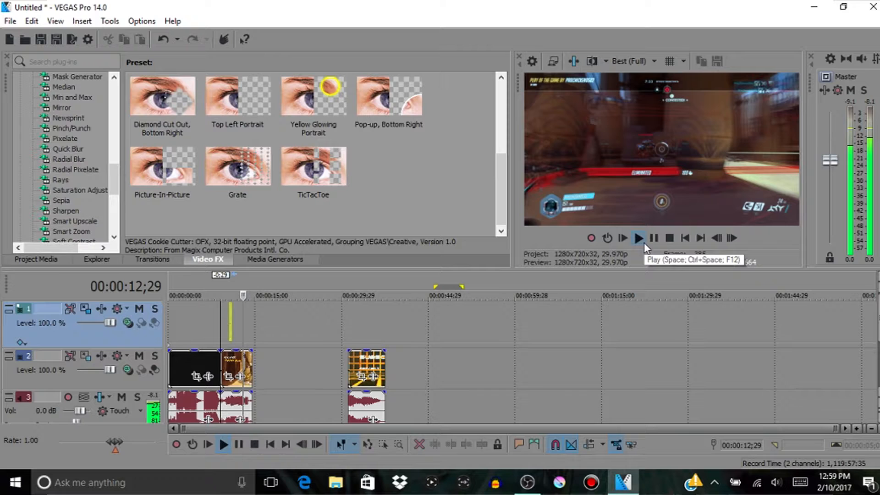
left_click(656, 238)
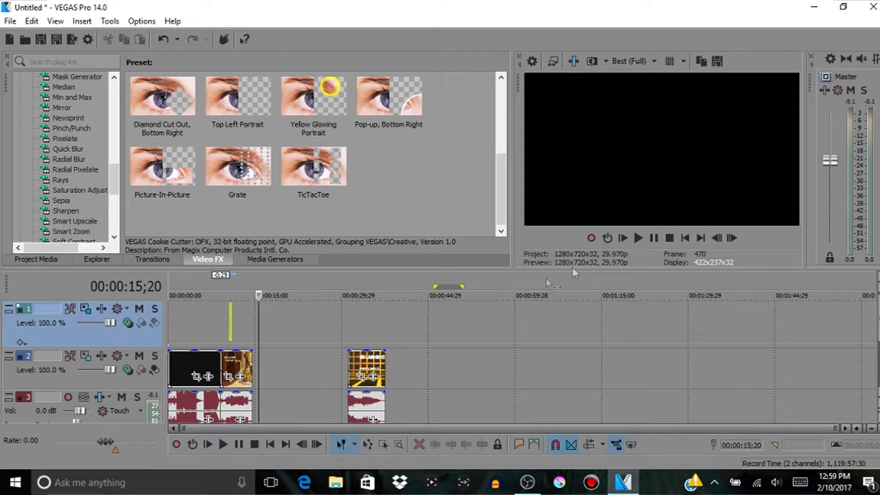
- Extend the end of the gameplay clip by about 16;18 so that it meets the outro clip
left_click_drag(252, 365, 349, 369)
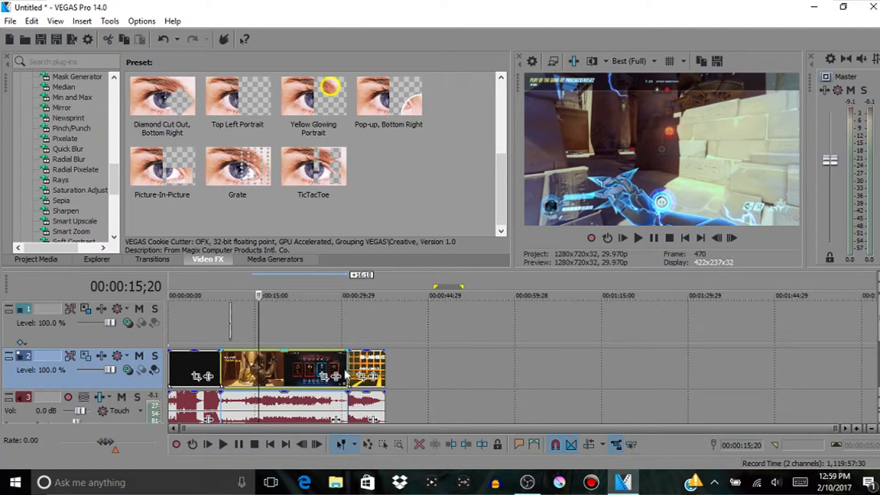
mouse_move(344, 368)
left_mouse_down()
mouse_move(307, 386)
mouse_move(347, 383)
left_mouse_up()
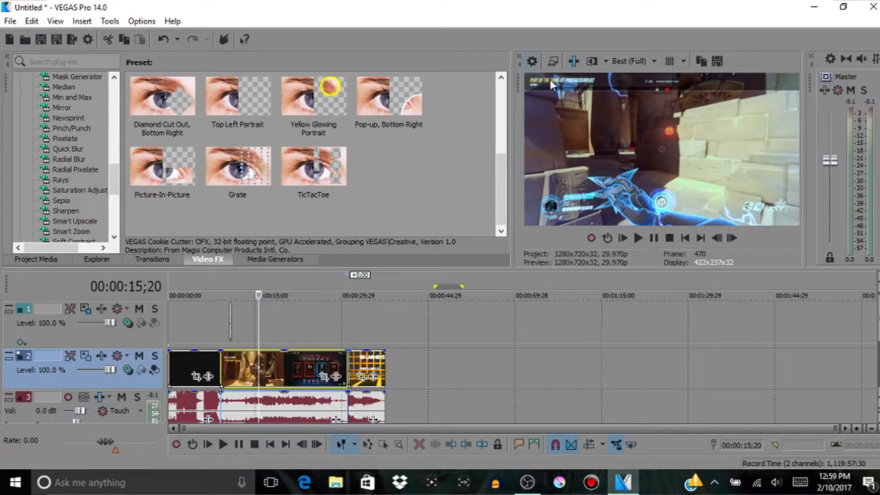
- Set the project's video size to 1920 by 1080 and its frame rate to 59.940 (Double NTSC)
left_click(531, 60)
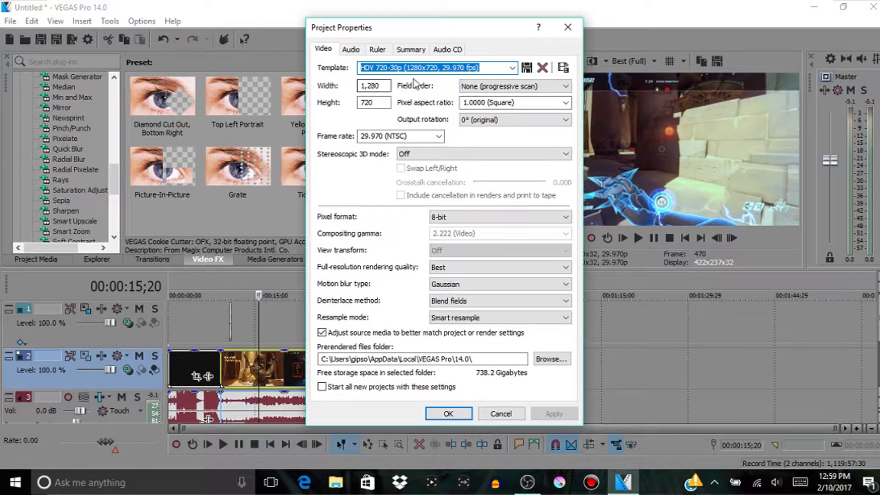
left_click(388, 88)
left_click_drag(388, 88, 348, 91)
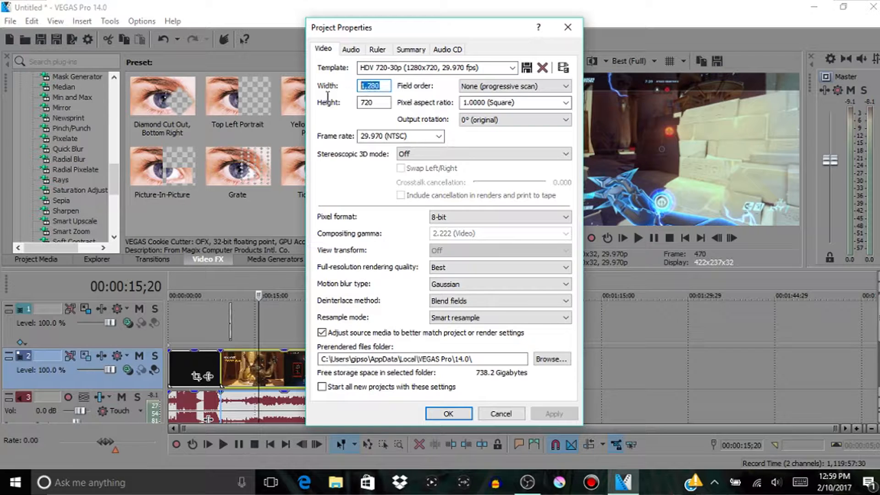
type("1920")
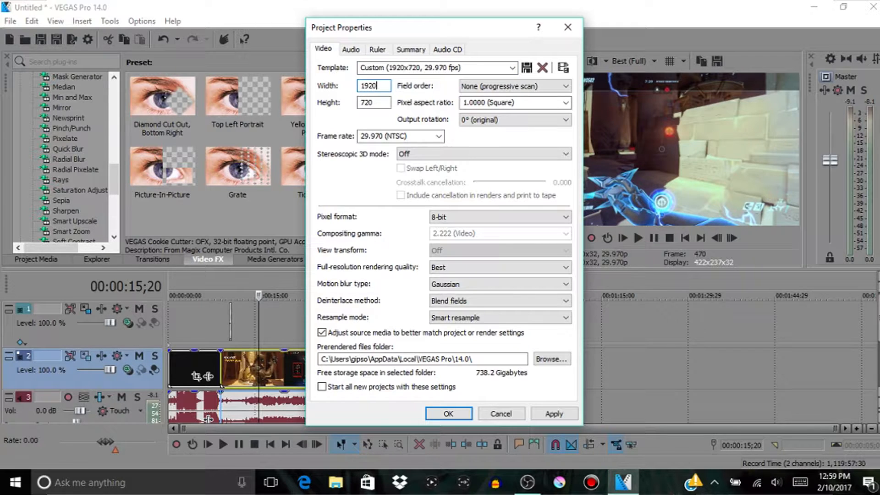
key("Tab")
type("1080")
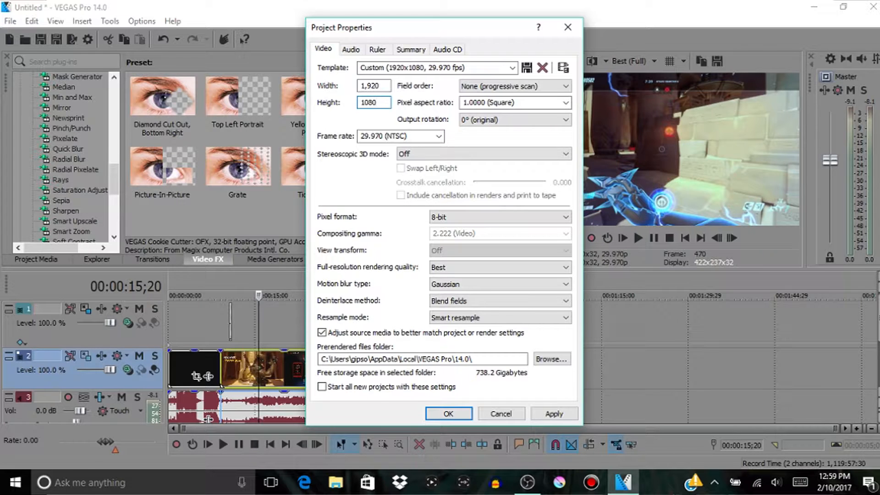
key("Tab")
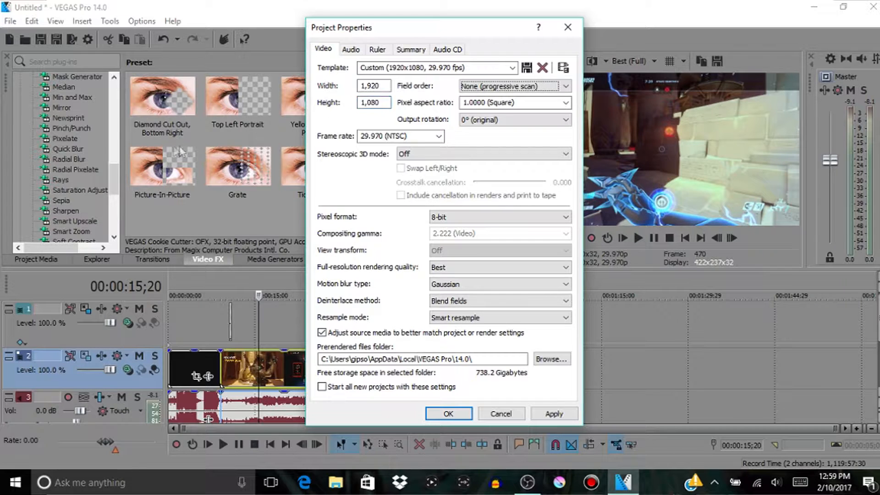
left_click(439, 136)
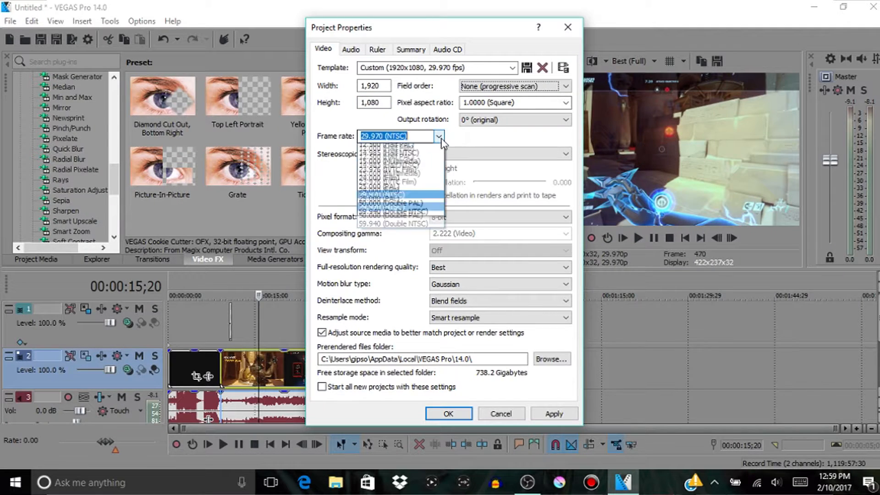
left_click(423, 225)
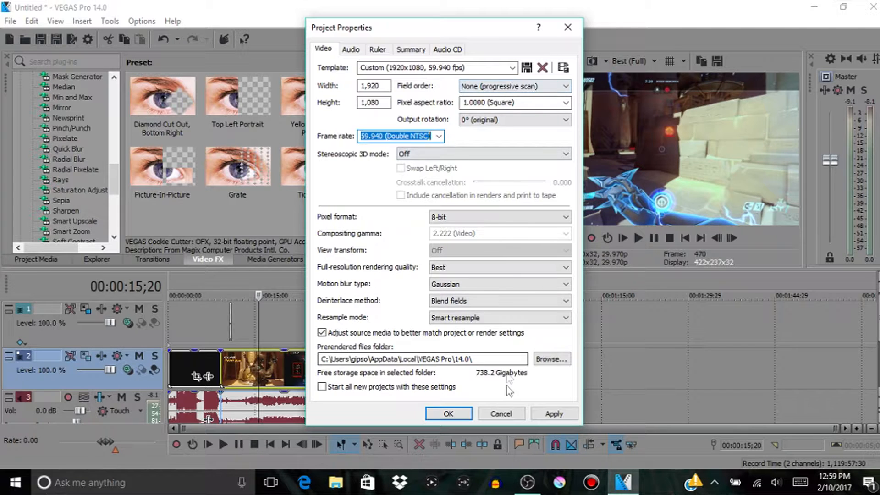
- Review the Audio, Ruler, Summary and Audio CD project properties, and apply the project settings
left_click(351, 49)
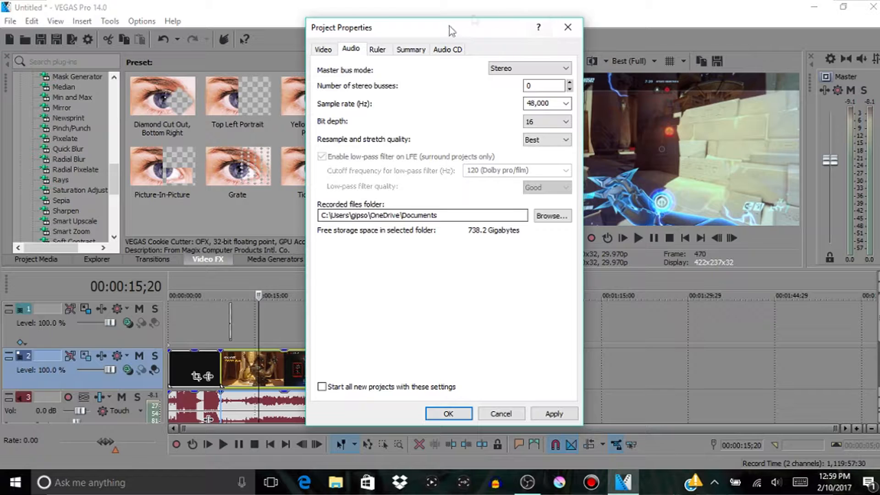
left_click(378, 49)
left_click(415, 50)
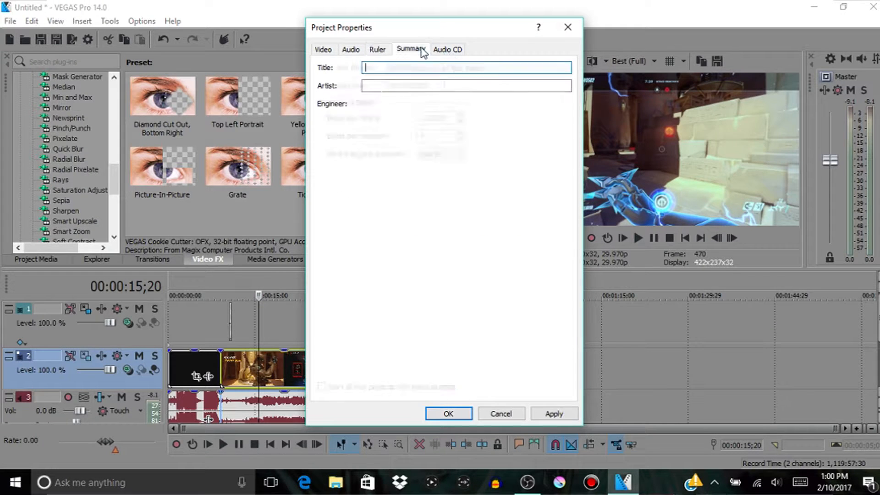
left_click(442, 51)
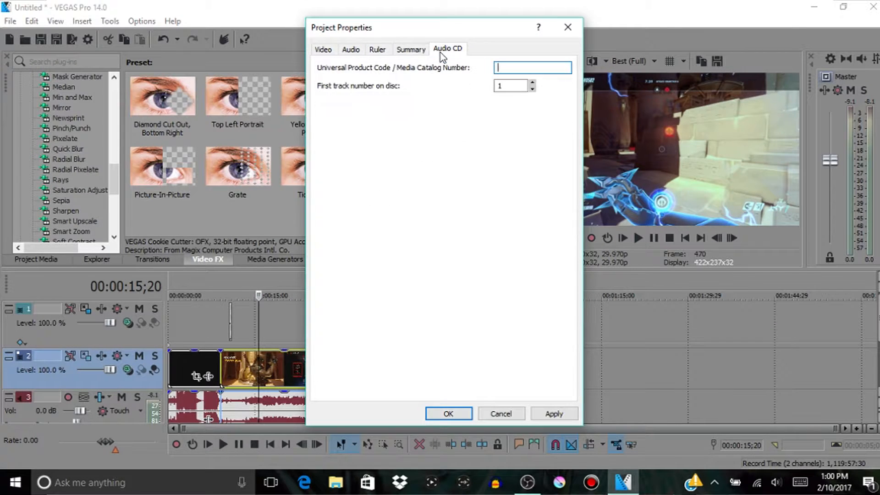
left_click(323, 50)
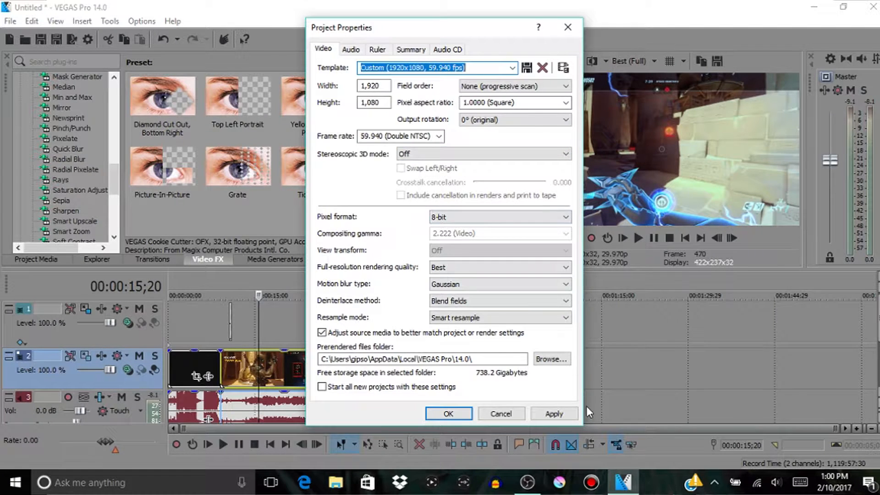
left_click(554, 413)
left_click(458, 415)
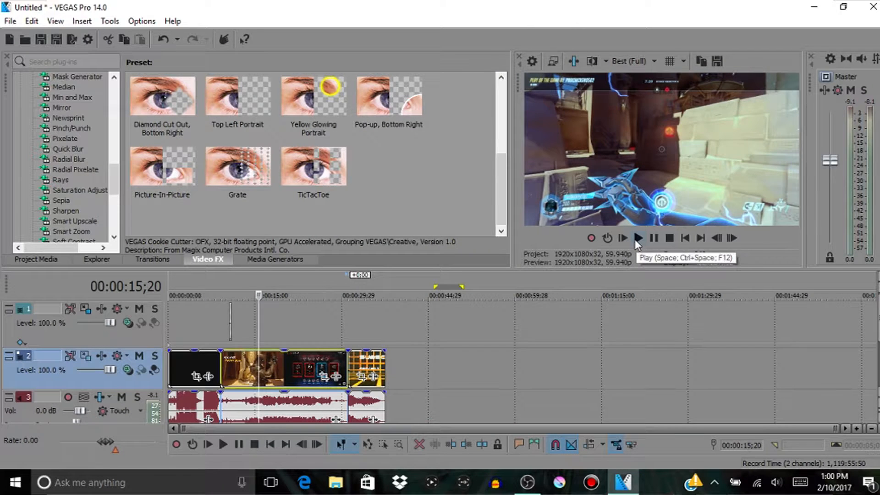
- Play back parts of the timeline to check the preview with the new project settings
left_click(636, 239)
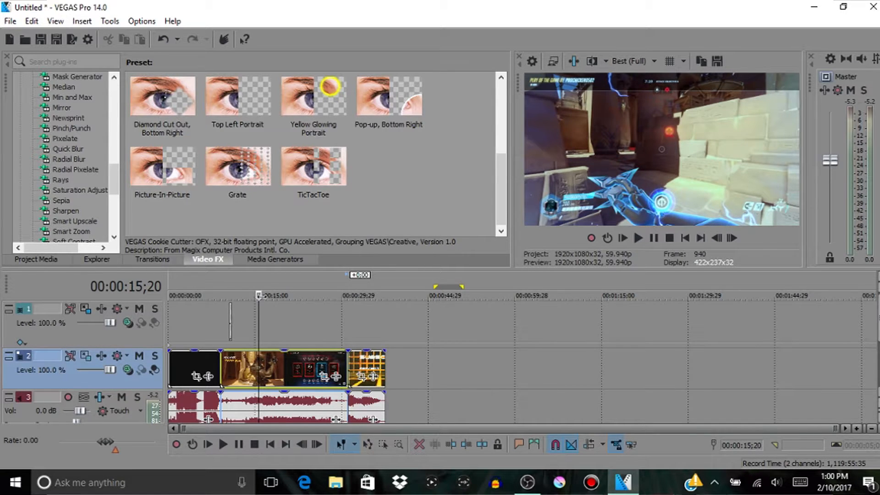
key("space")
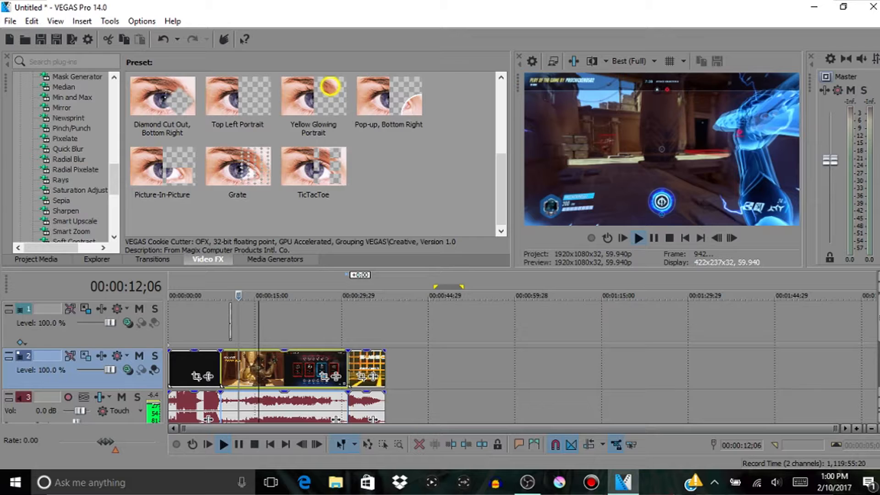
key("space")
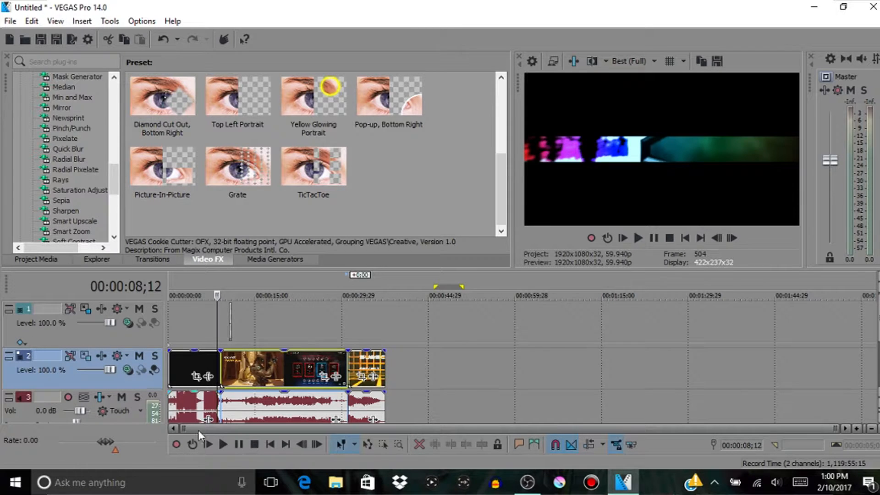
- Start Render As, turn off the favorites-only filter and choose the Sony AVC/MVC Internet 1920x1080-30p template
left_click(10, 21)
mouse_move(31, 21)
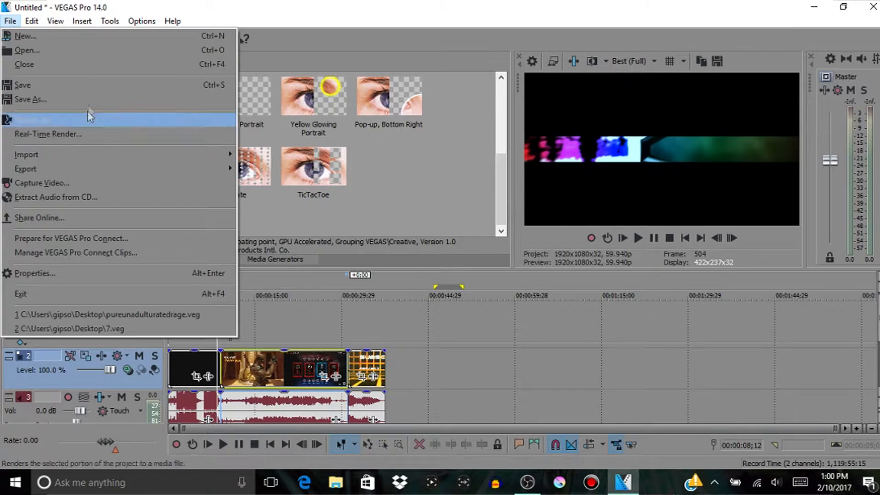
left_click(83, 118)
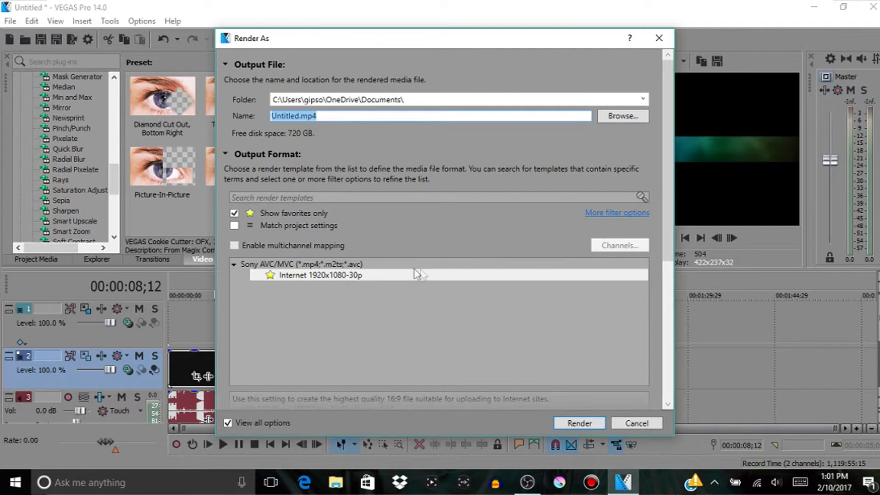
left_click(234, 214)
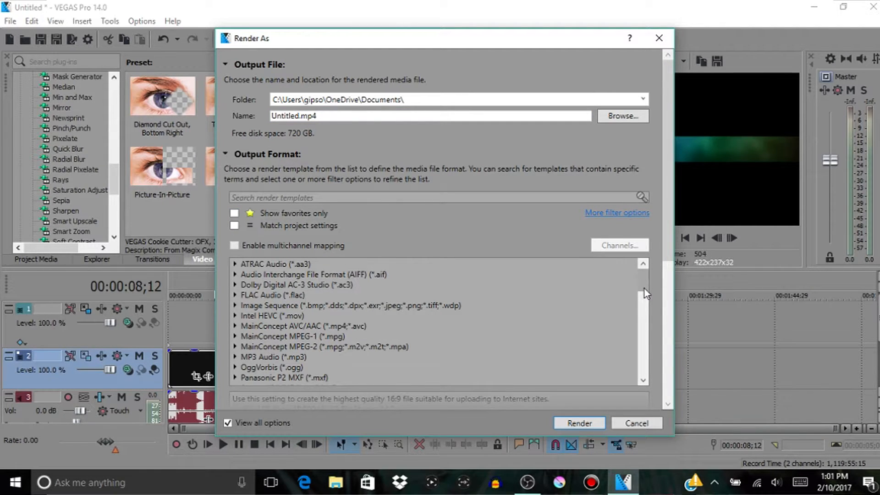
left_click_drag(644, 289, 645, 299)
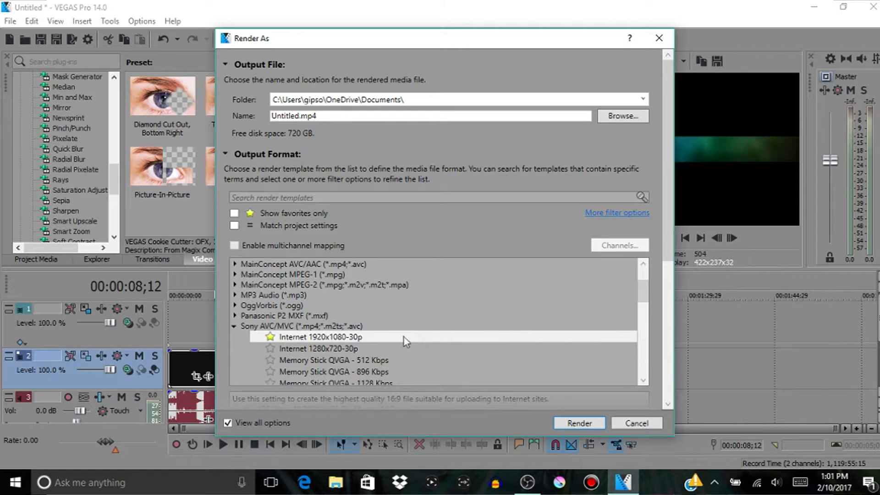
left_click(271, 336)
left_click_drag(644, 292, 651, 308)
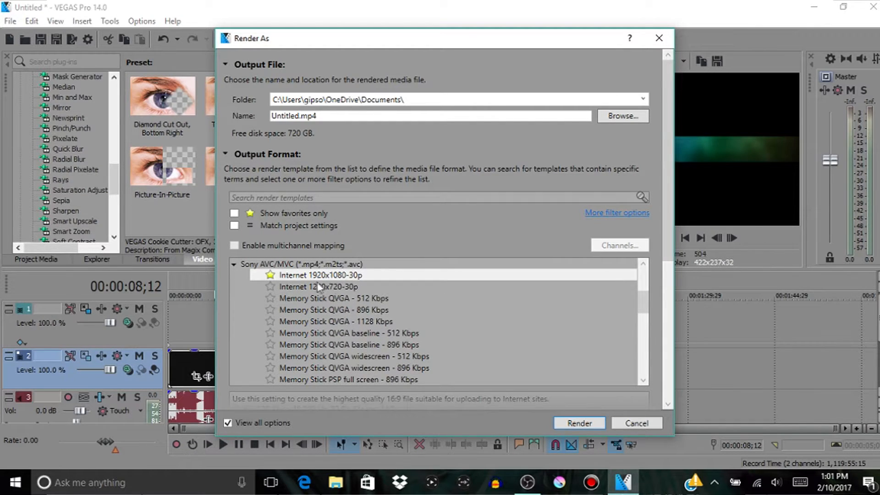
left_click(357, 287)
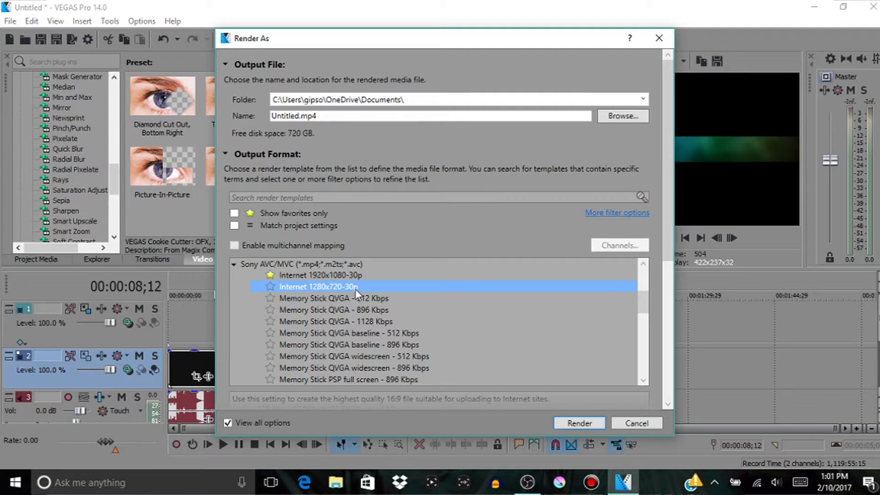
right_click(356, 287)
left_click(355, 275)
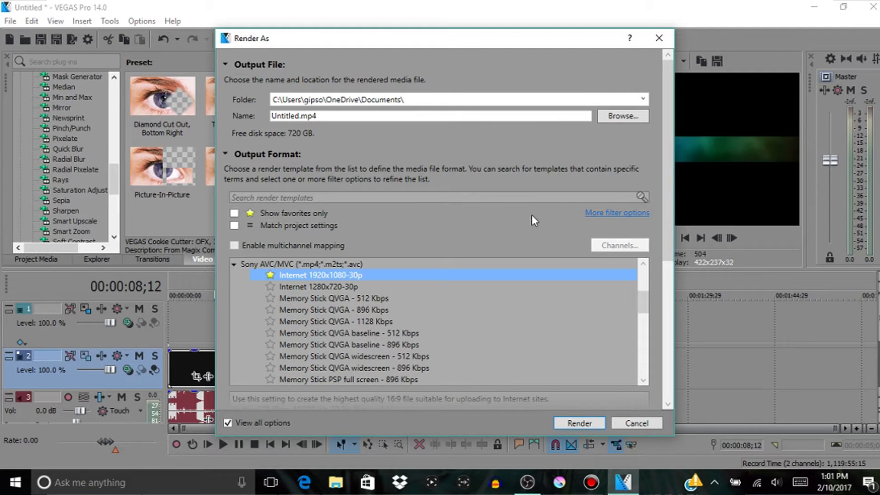
- Browse the remaining render templates and view the custom settings of the Internet 1280x720-30p template
scroll(614, 234, "down", 15)
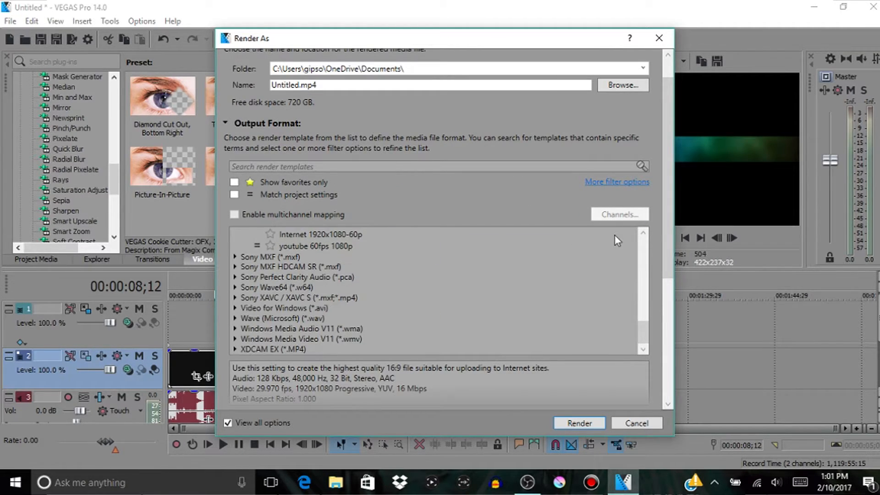
left_click_drag(664, 228, 670, 274)
scroll(550, 211, "up", 10)
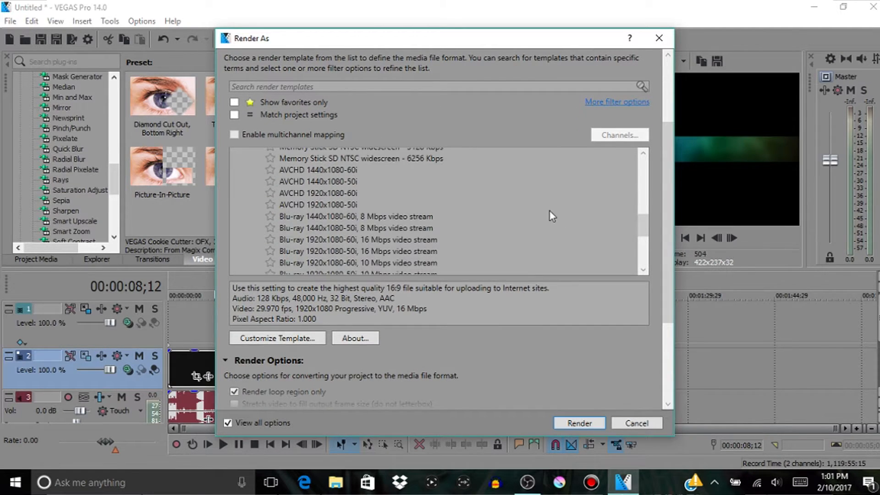
scroll(550, 211, "up", 3)
left_click(353, 201)
left_click(296, 342)
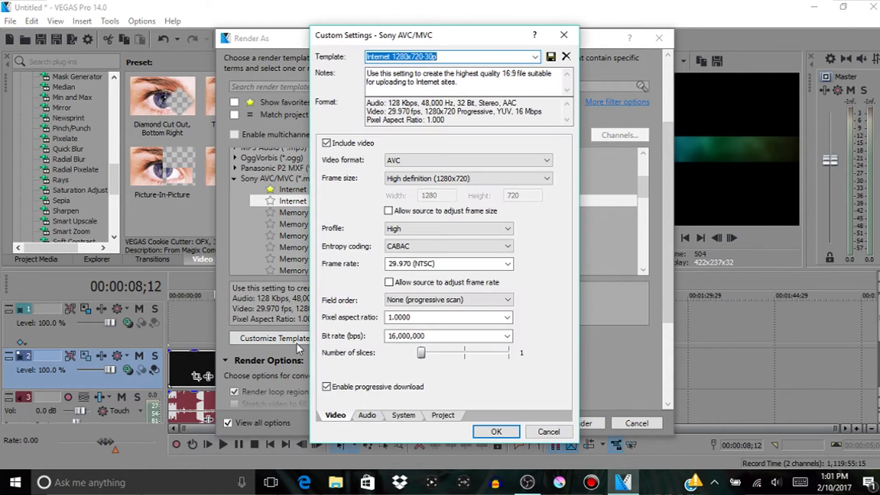
left_click(568, 31)
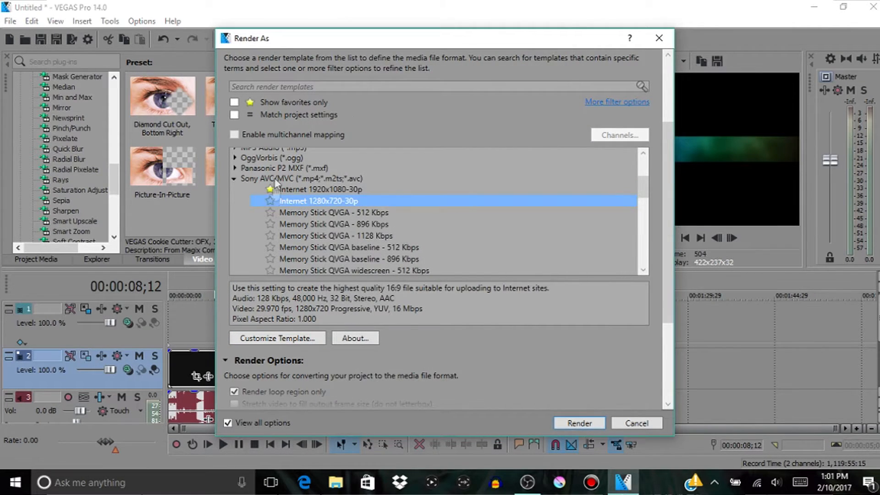
- Choose the Sony AVC/MVC Internet 1920x1080-30p template and review its Video, Audio, System and Project custom settings without changing them
left_click(294, 190)
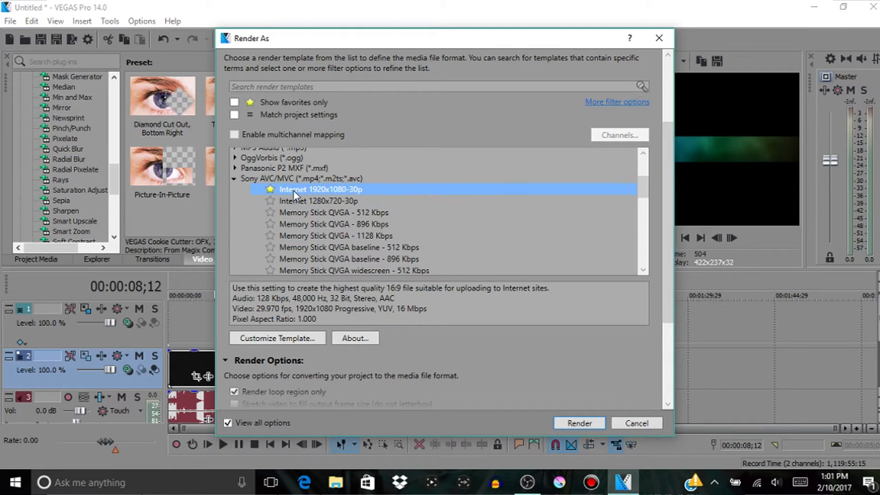
left_click(319, 341)
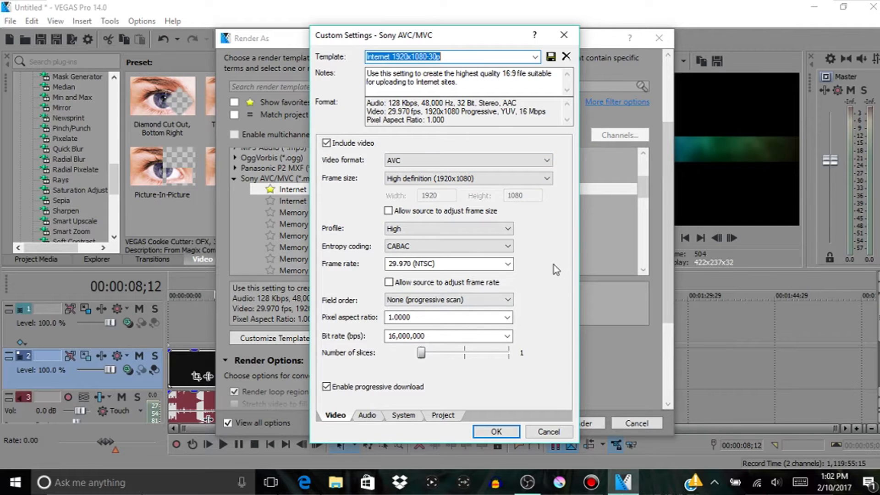
left_click(376, 418)
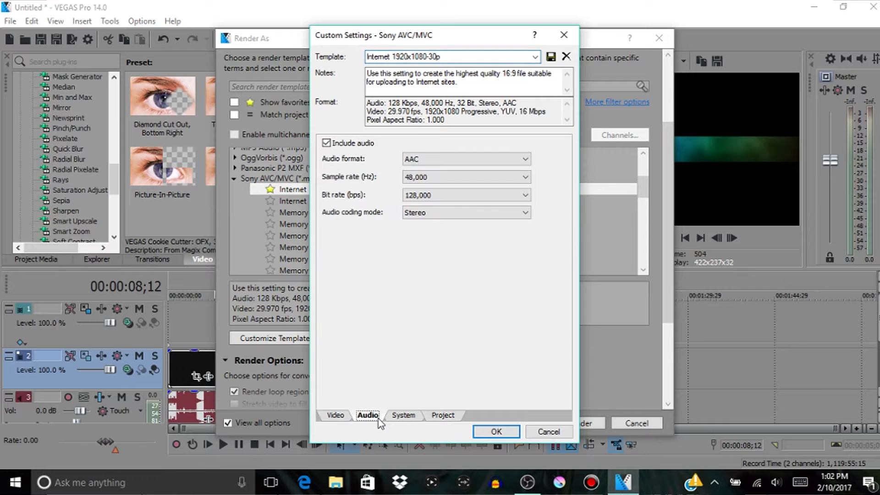
left_click(417, 416)
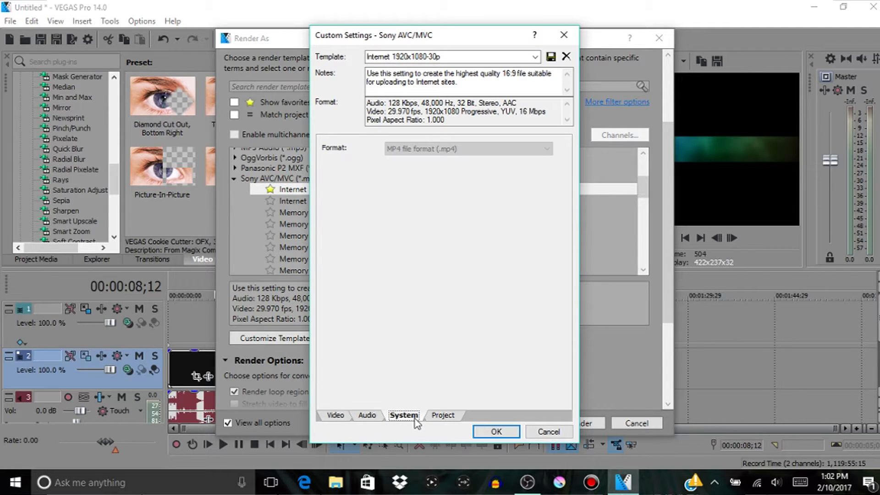
left_click(438, 418)
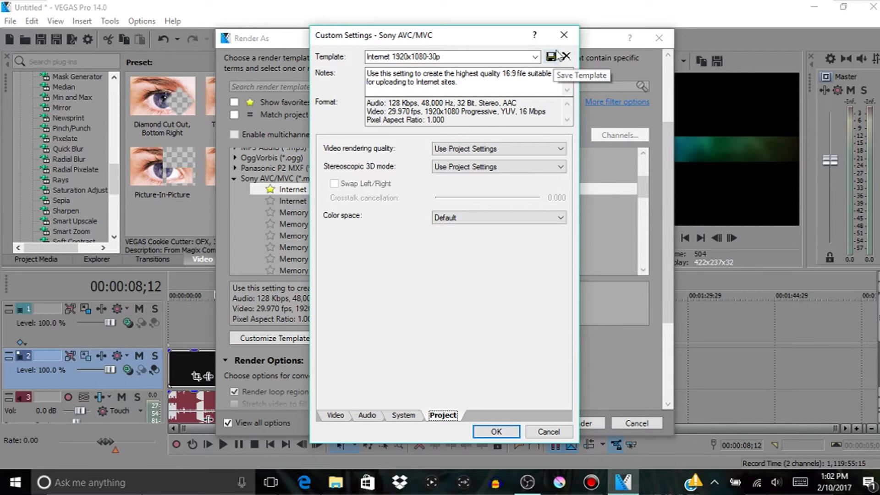
left_click(554, 431)
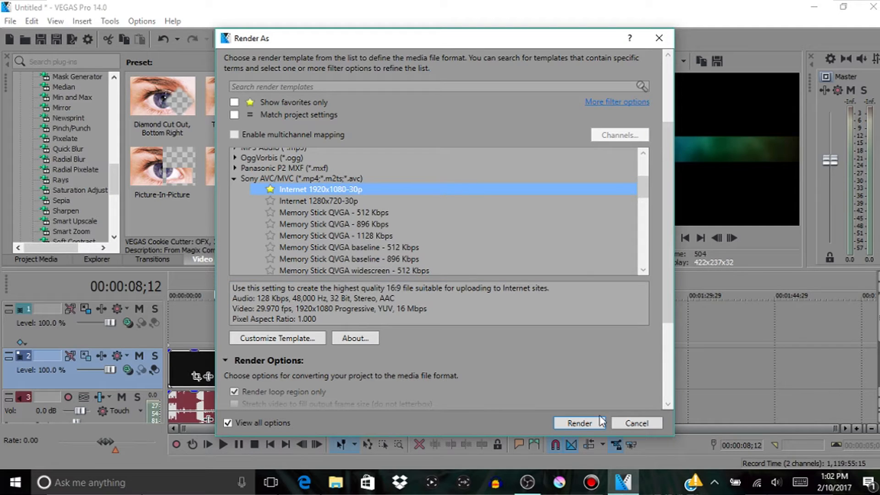
- Show only the favorite render templates and try to render, declining to overwrite the existing Untitled.mp4
left_click(234, 103)
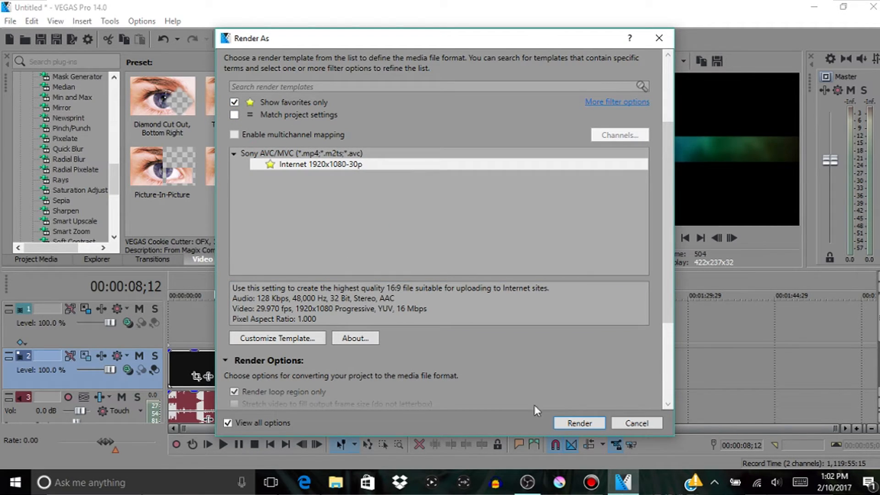
left_click(565, 427)
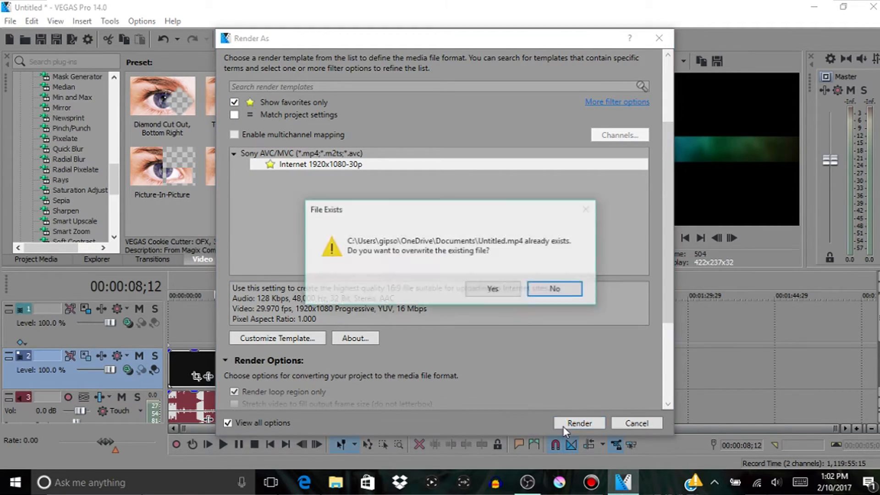
left_click(562, 289)
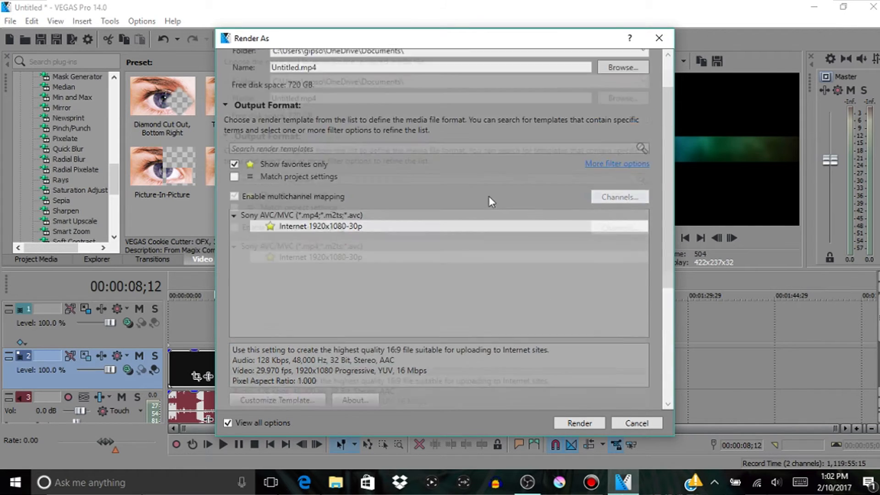
- Name the output file example1 and render the video with the Internet 1920x1080-30p template
left_click_drag(193, 119, 186, 119)
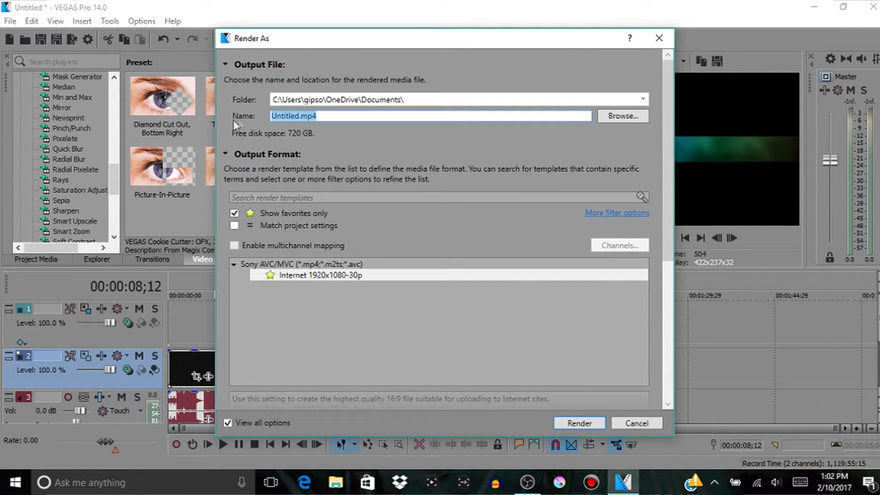
type("example1")
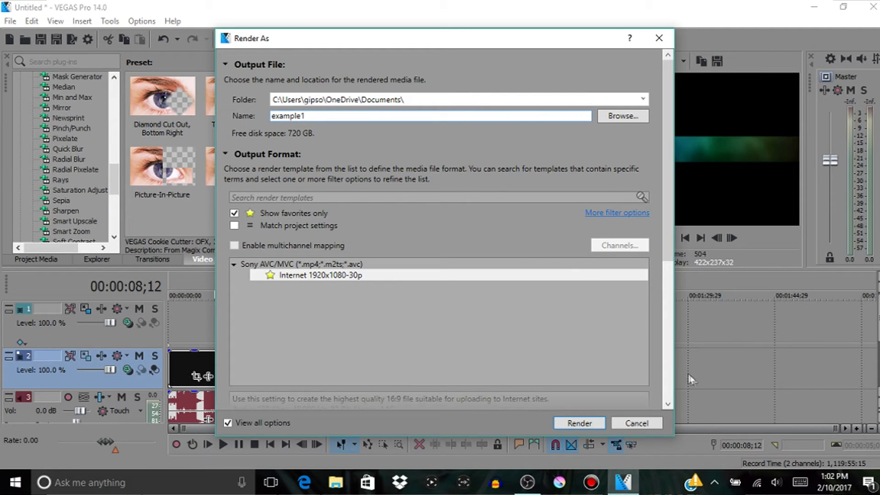
left_click(595, 423)
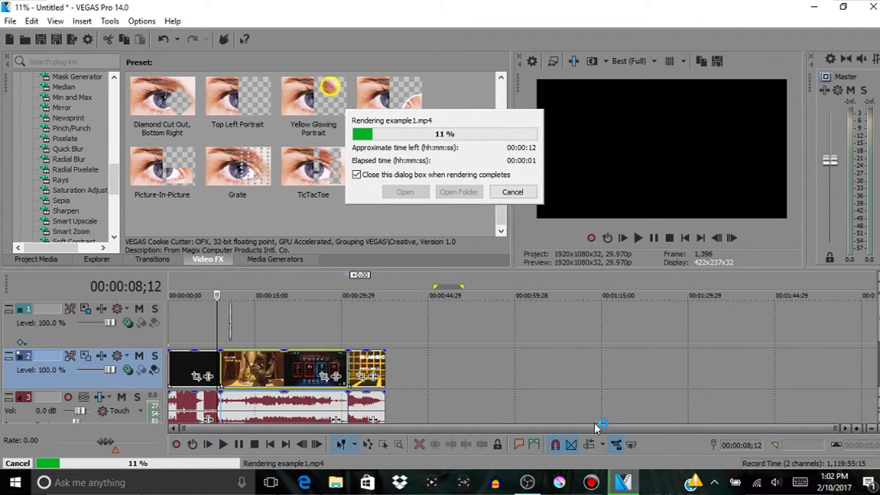